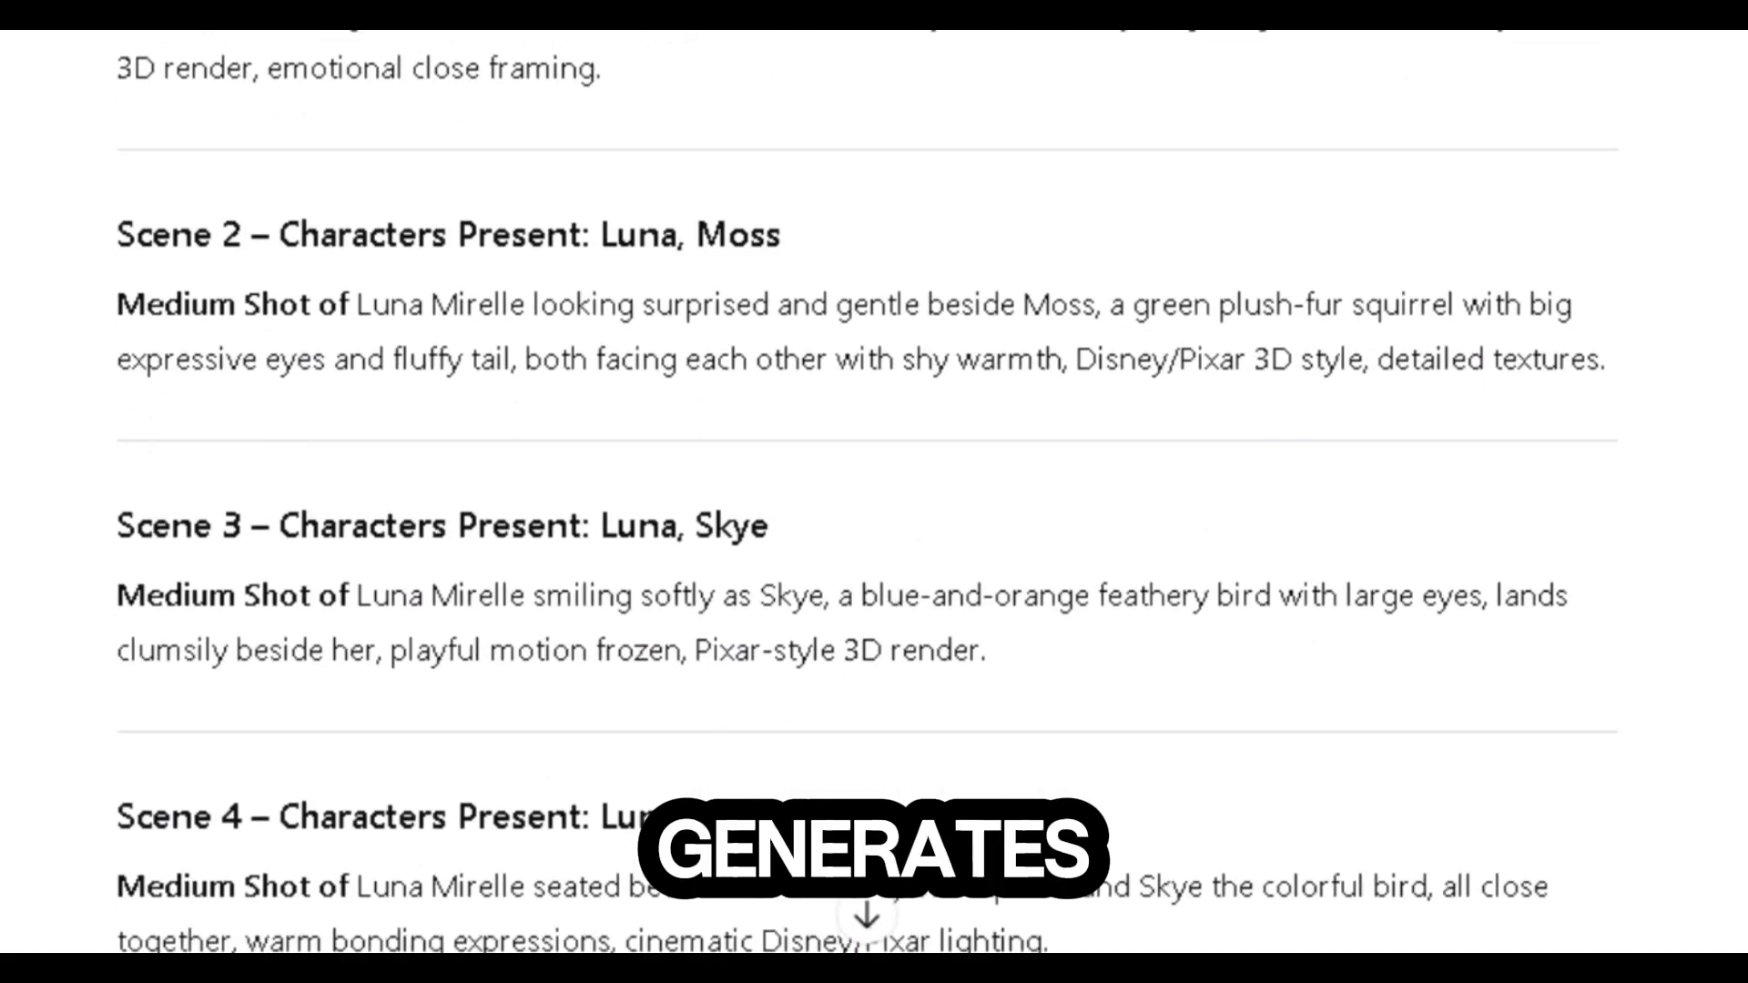
scroll(874, 491, "down", 20)
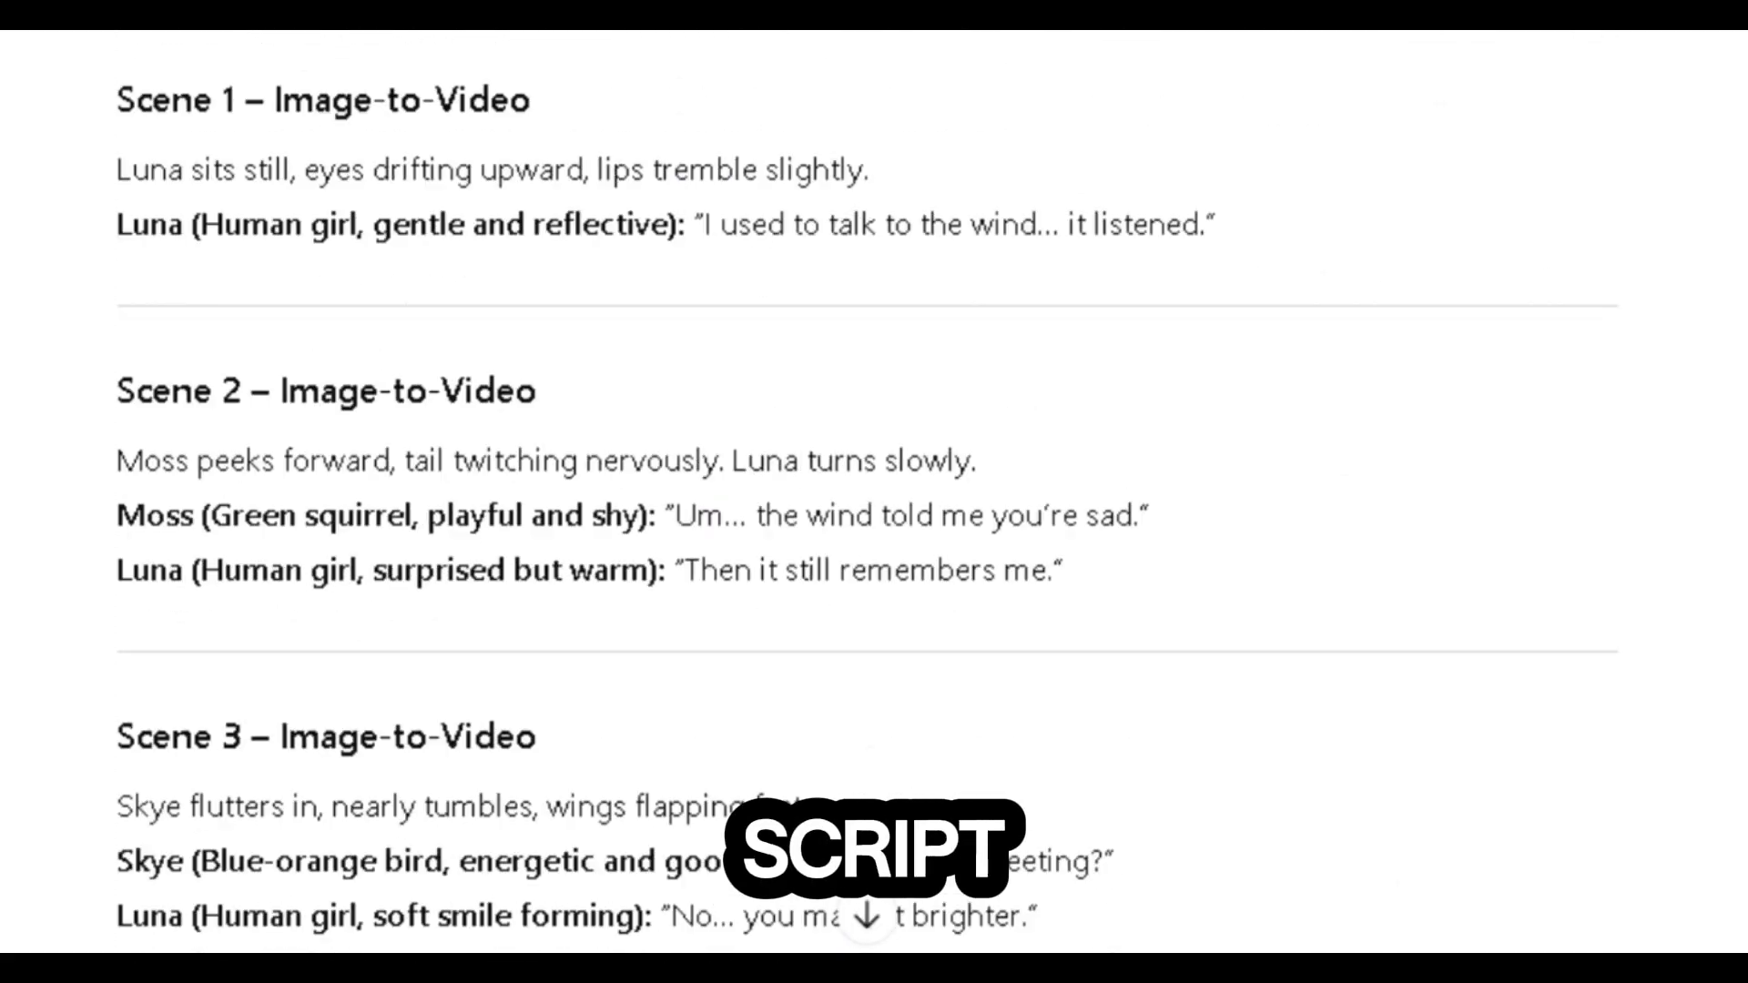
Step: Review the story script, character descriptions, scene-to-image prompts and image-to-video prompts in the ChatGPT conversation
left_click_drag(446, 557, 827, 560)
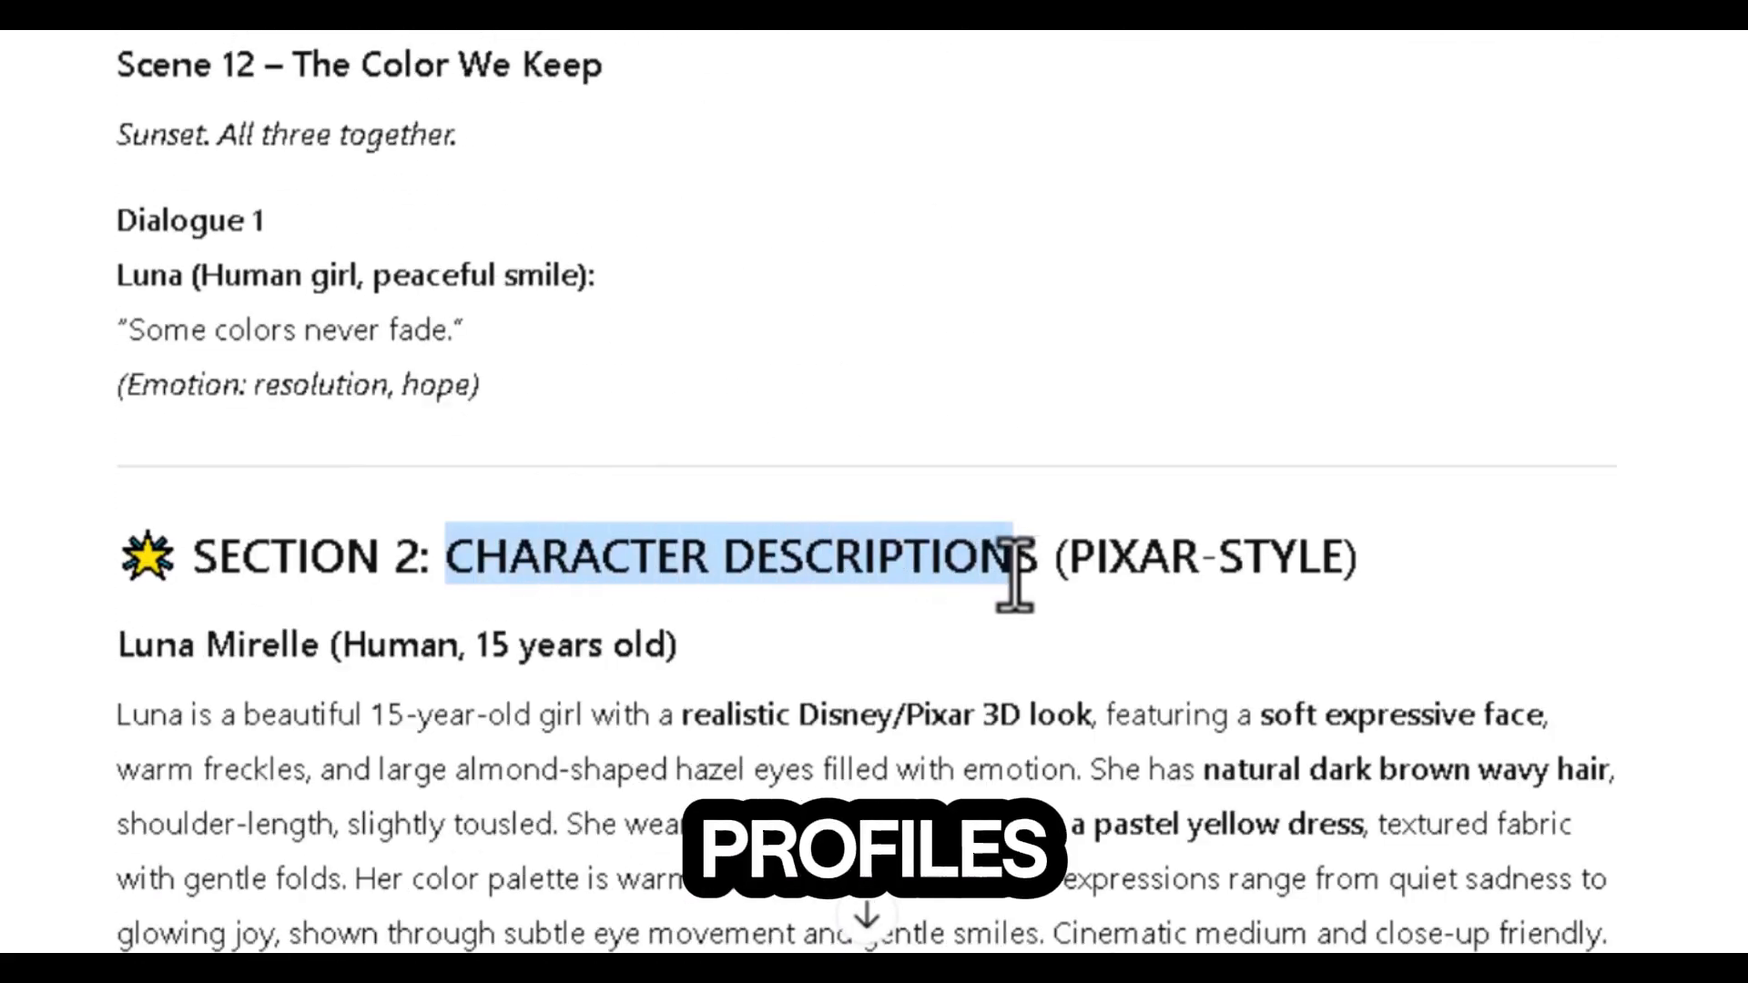
left_click_drag(436, 621, 1081, 659)
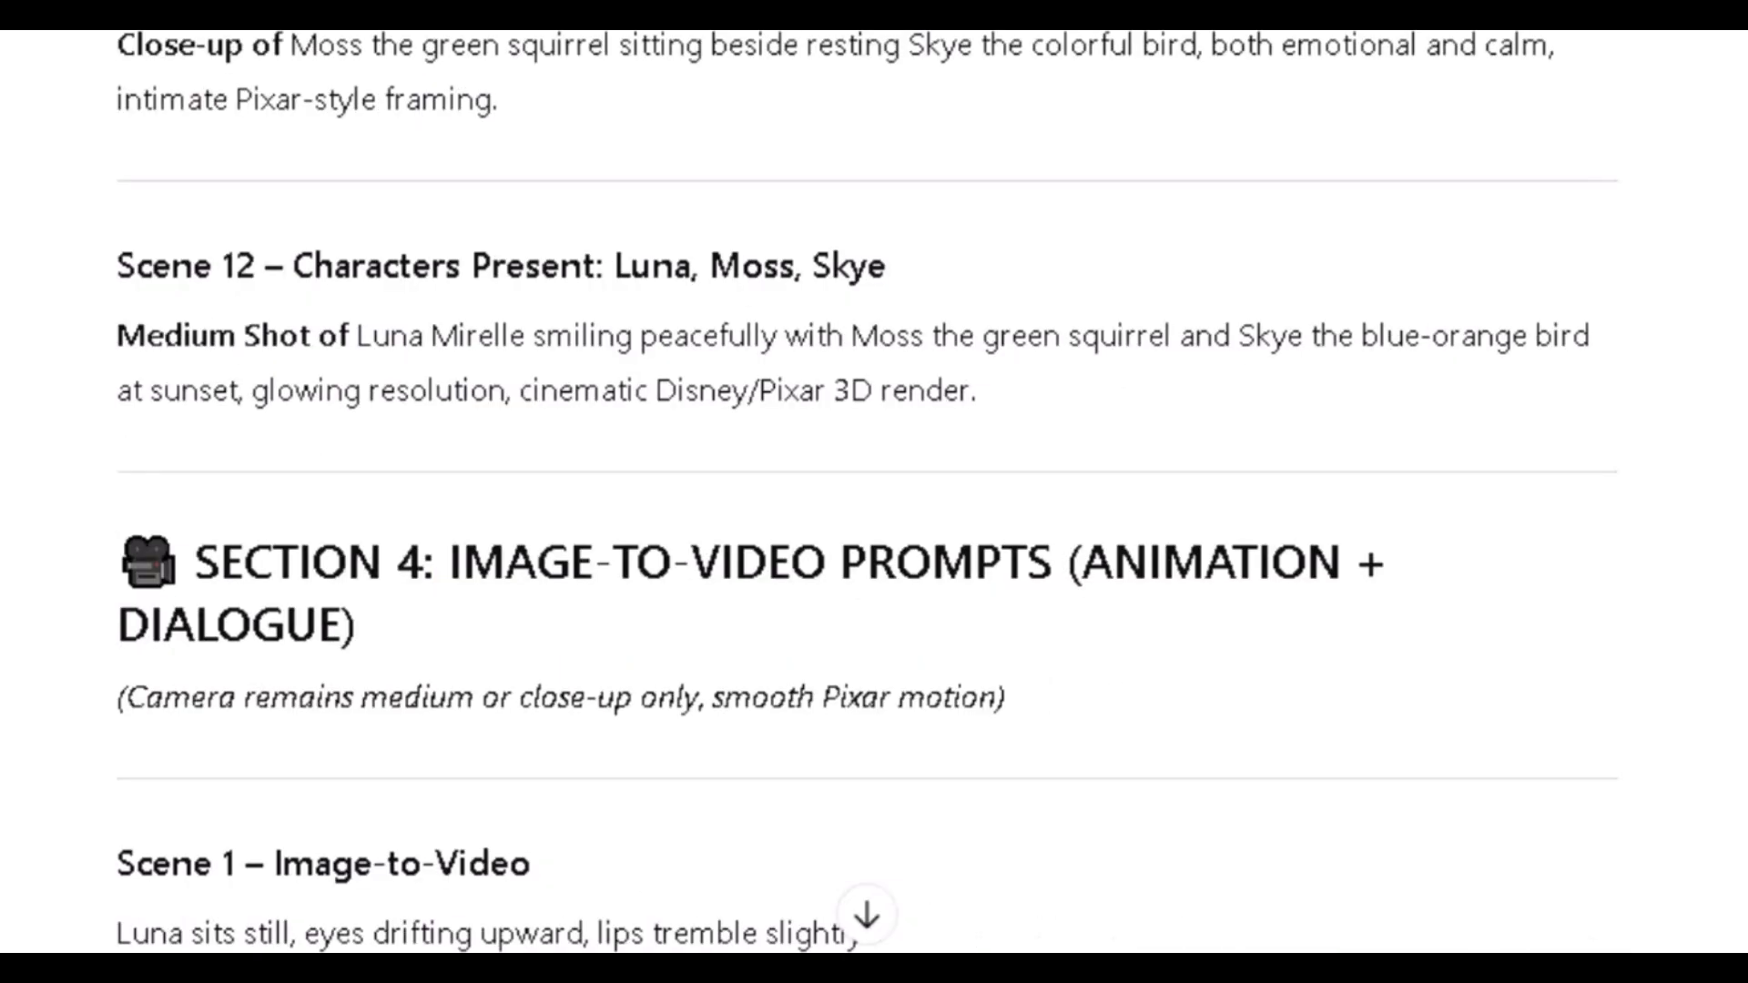
left_click_drag(448, 561, 356, 628)
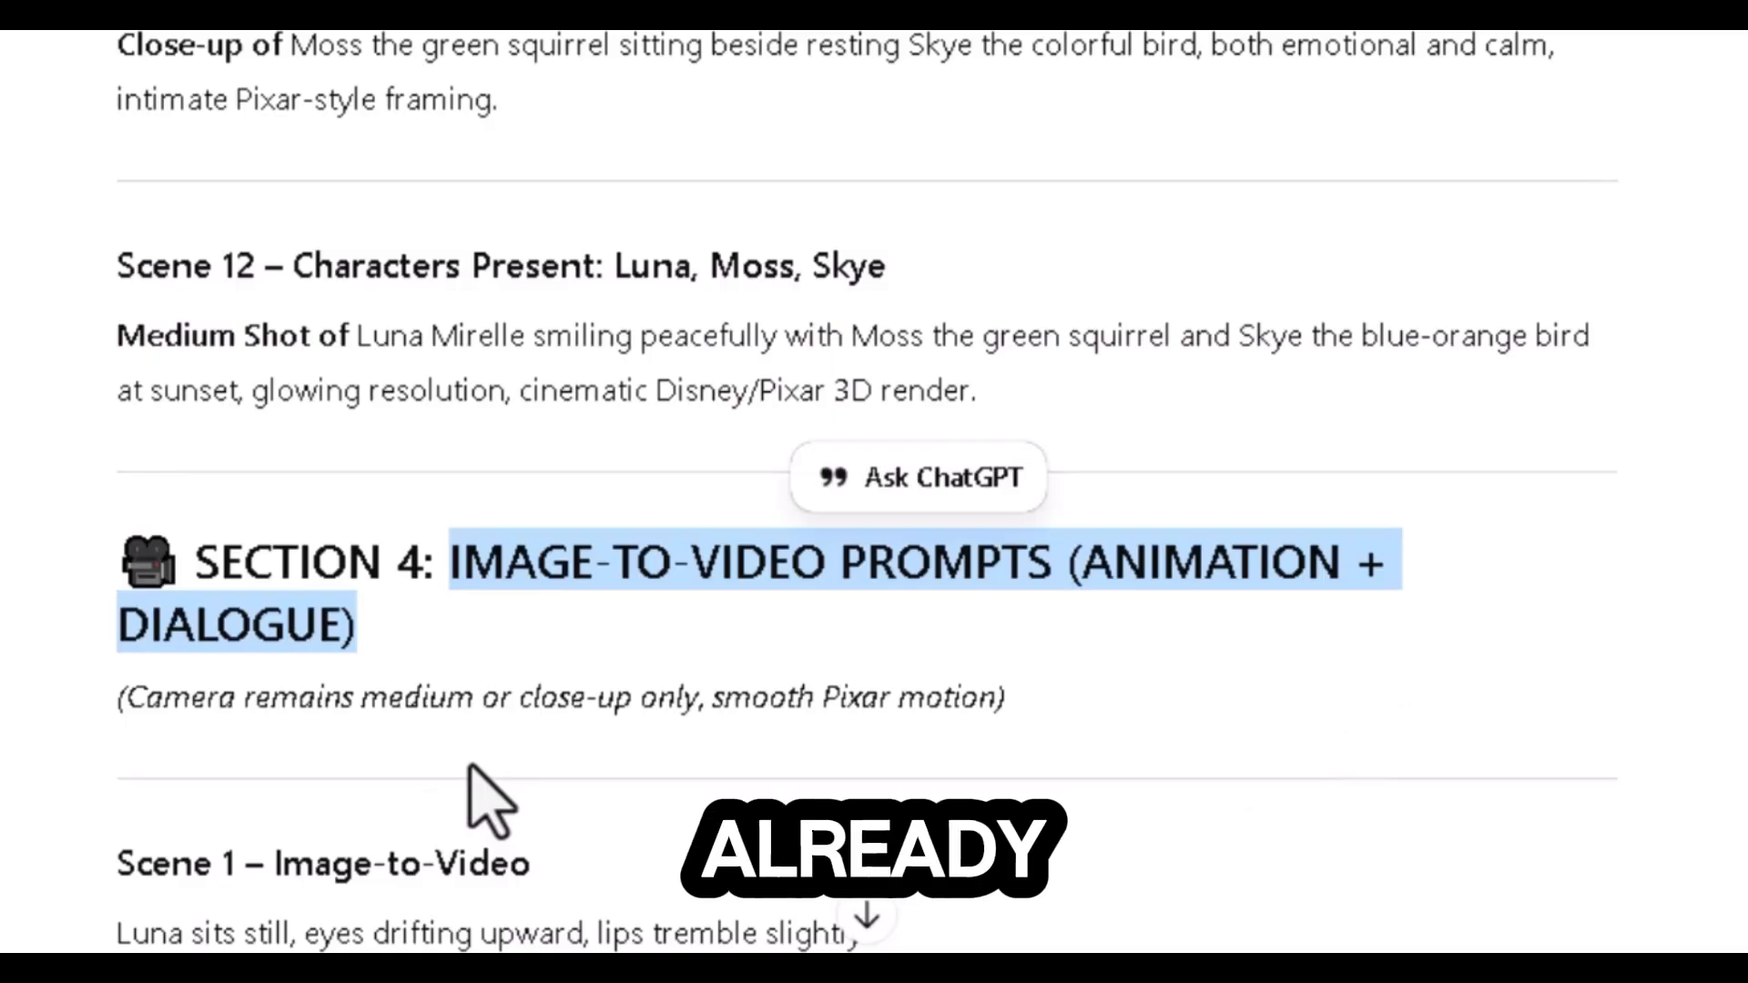
scroll(468, 769, "up", 10)
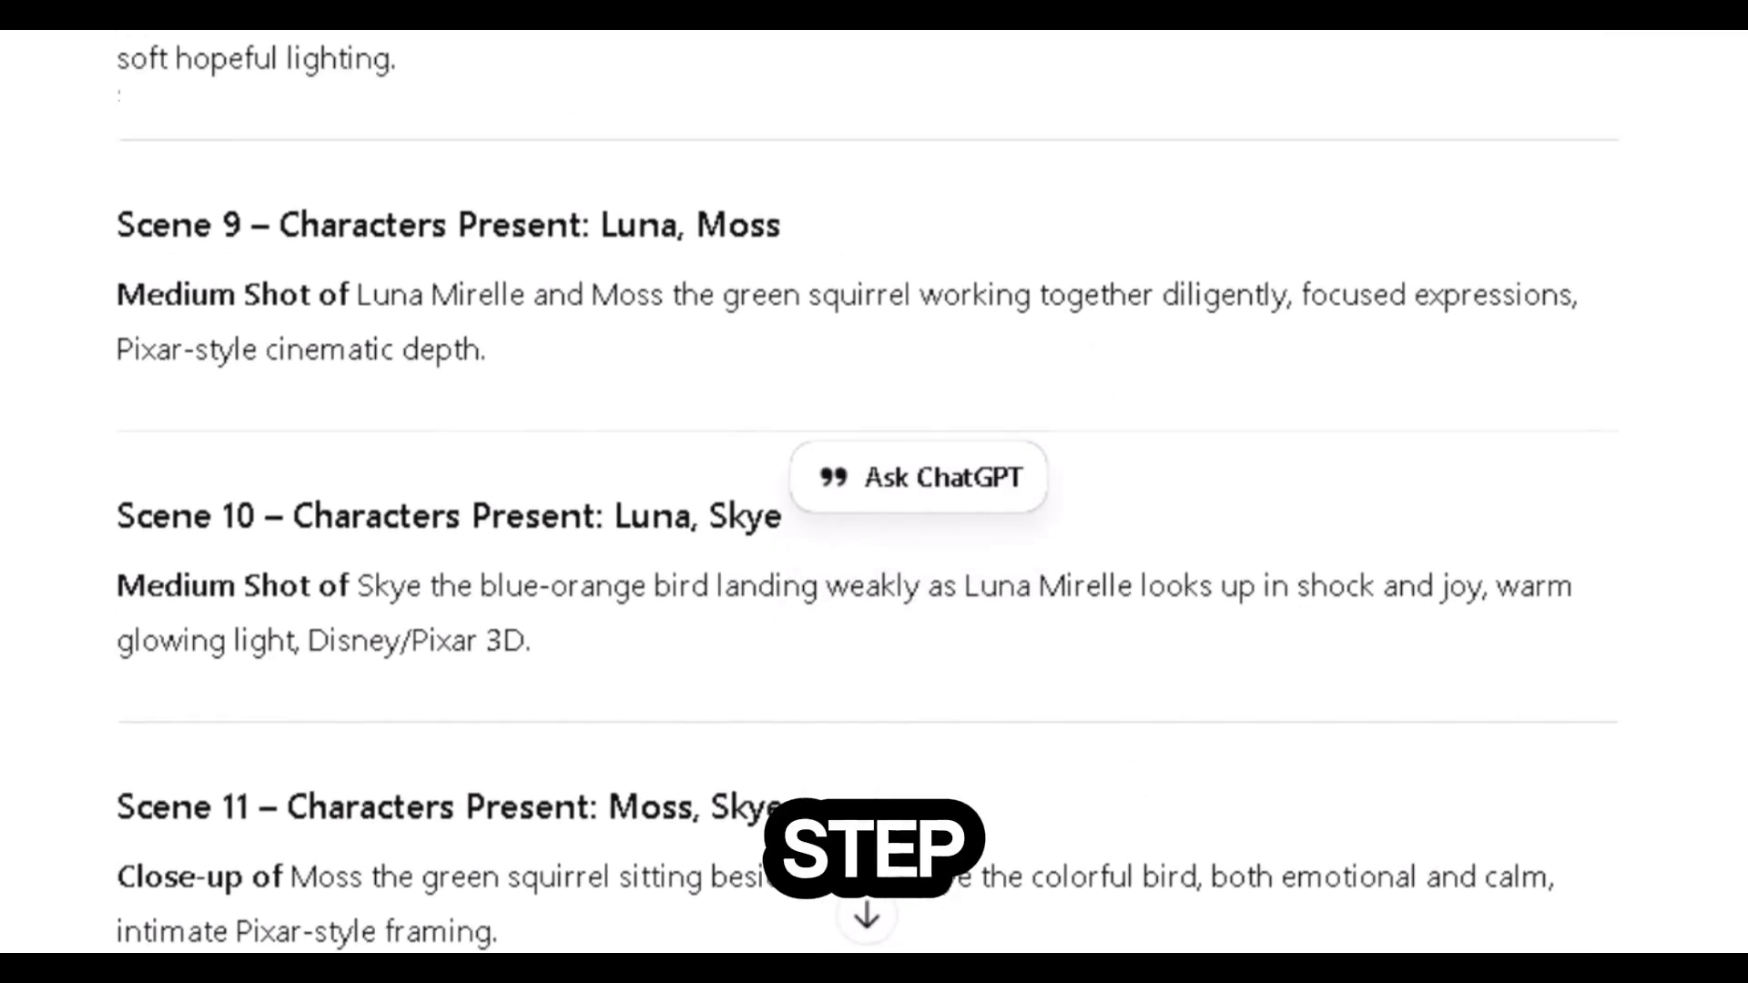
scroll(869, 491, "up", 13)
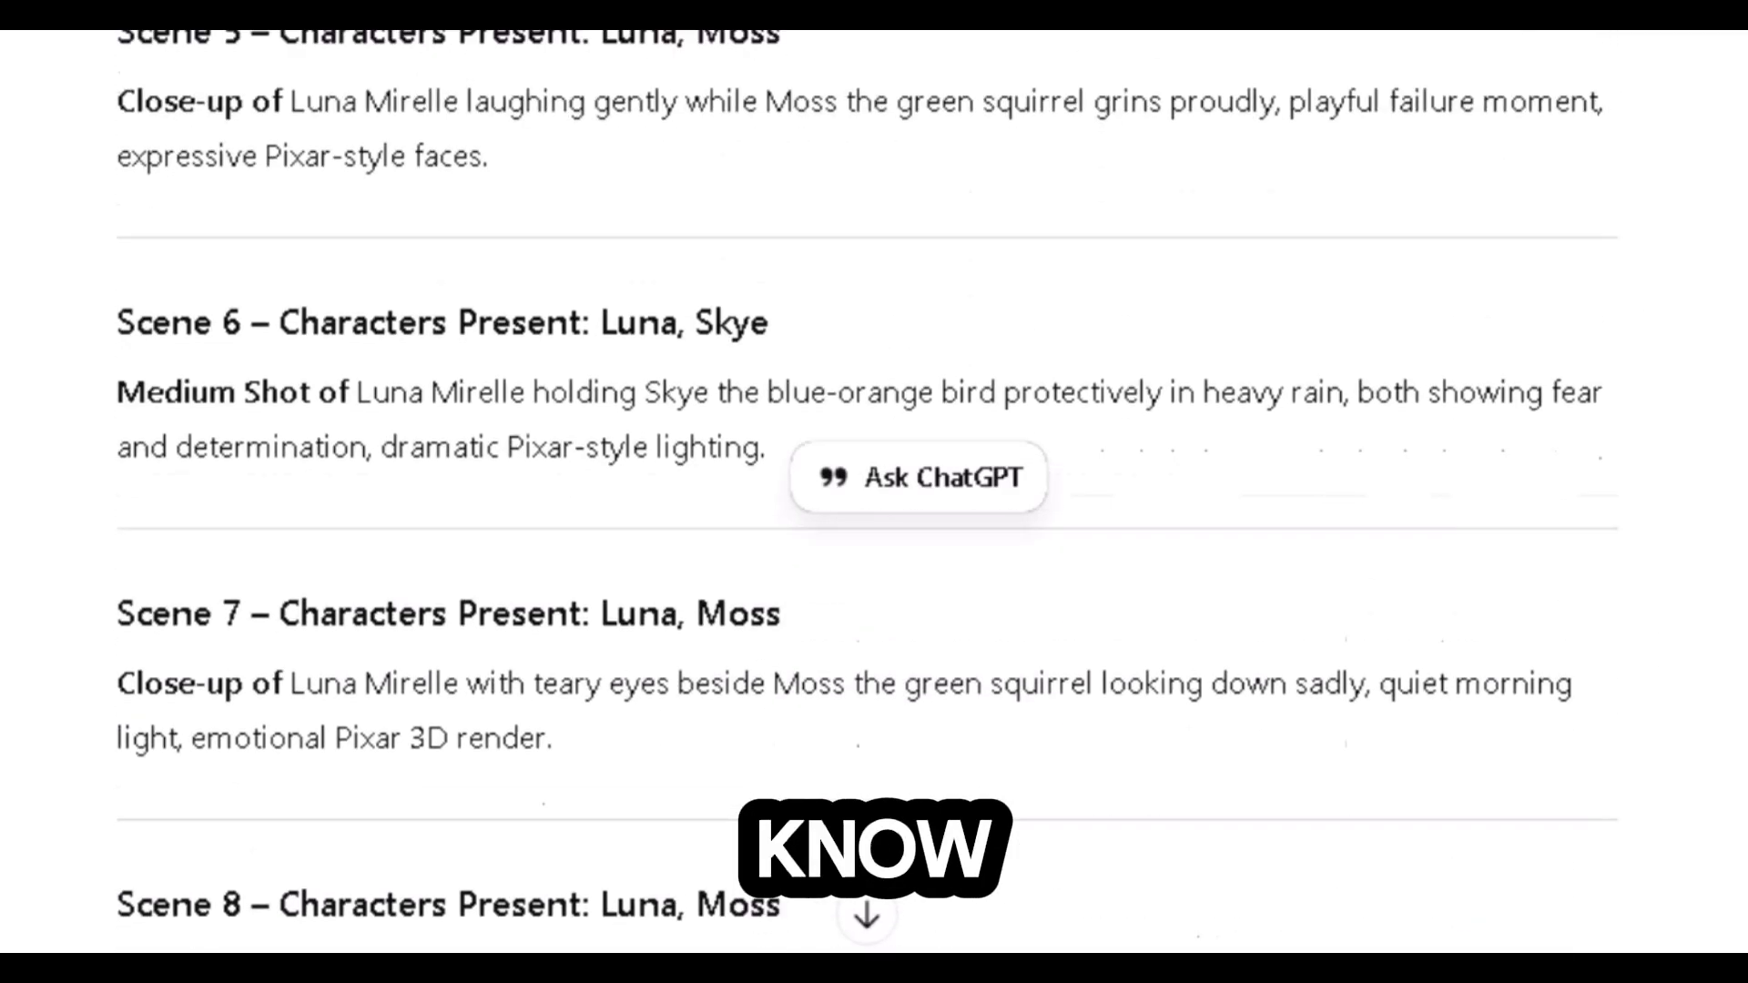
scroll(869, 492, "up", 12)
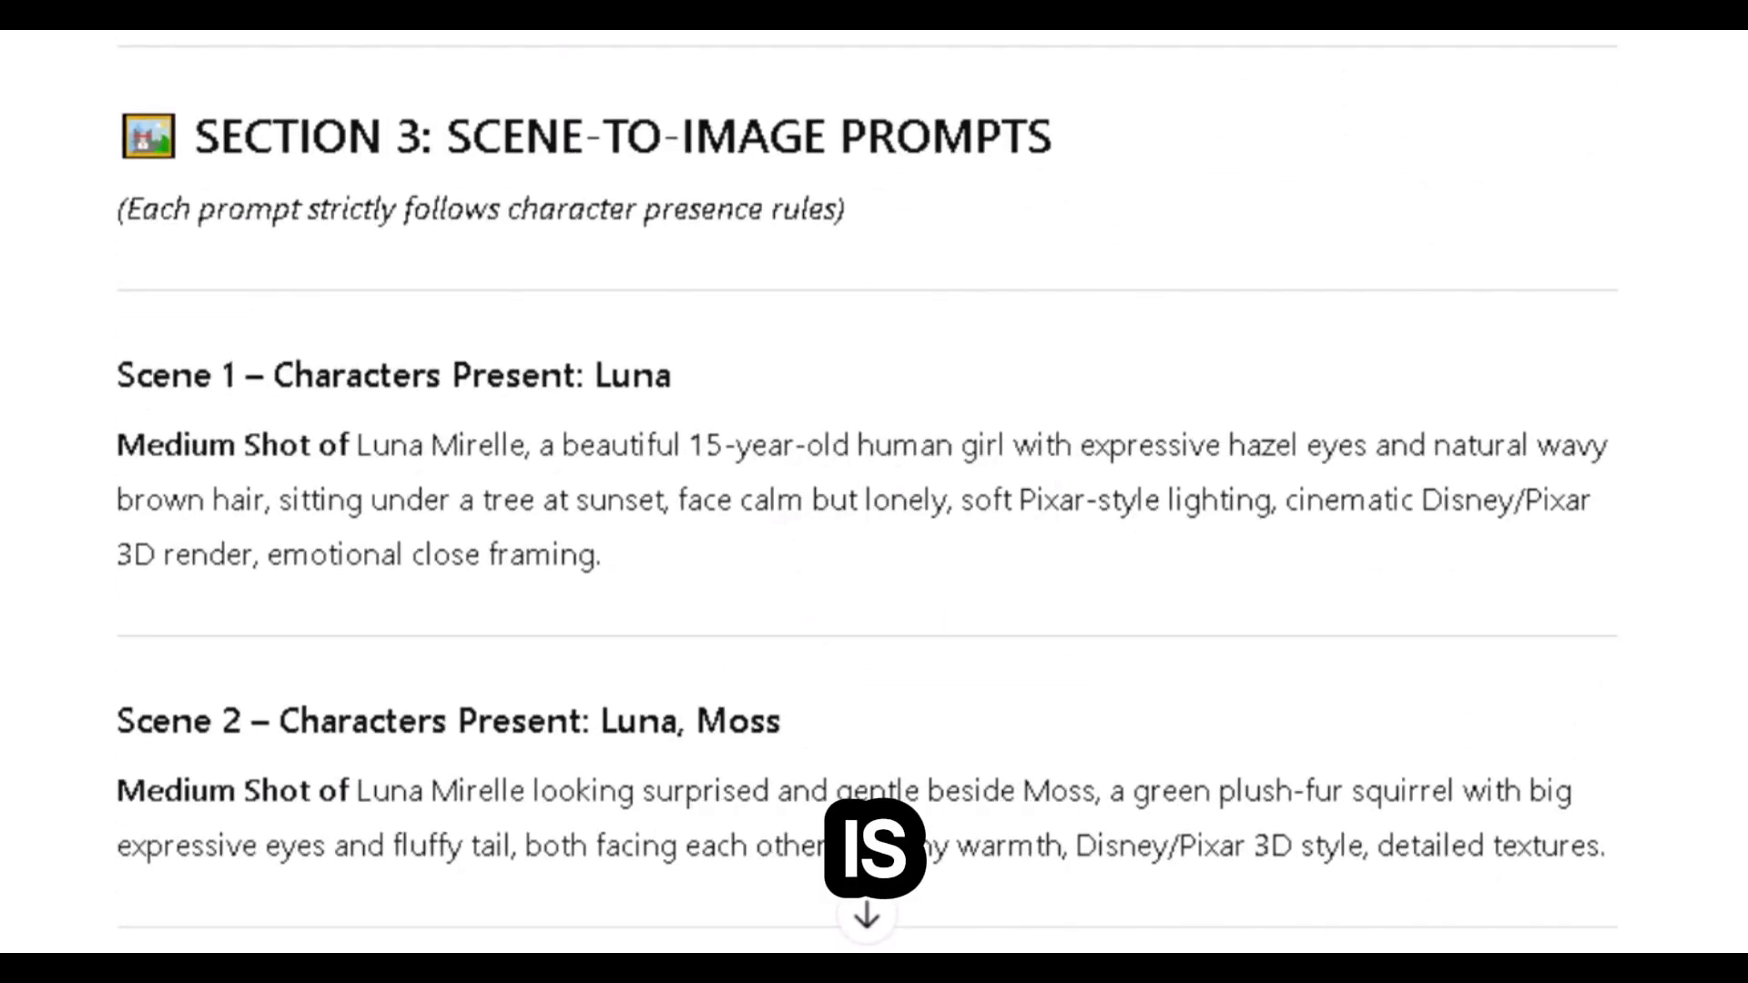
scroll(868, 492, "up", 12)
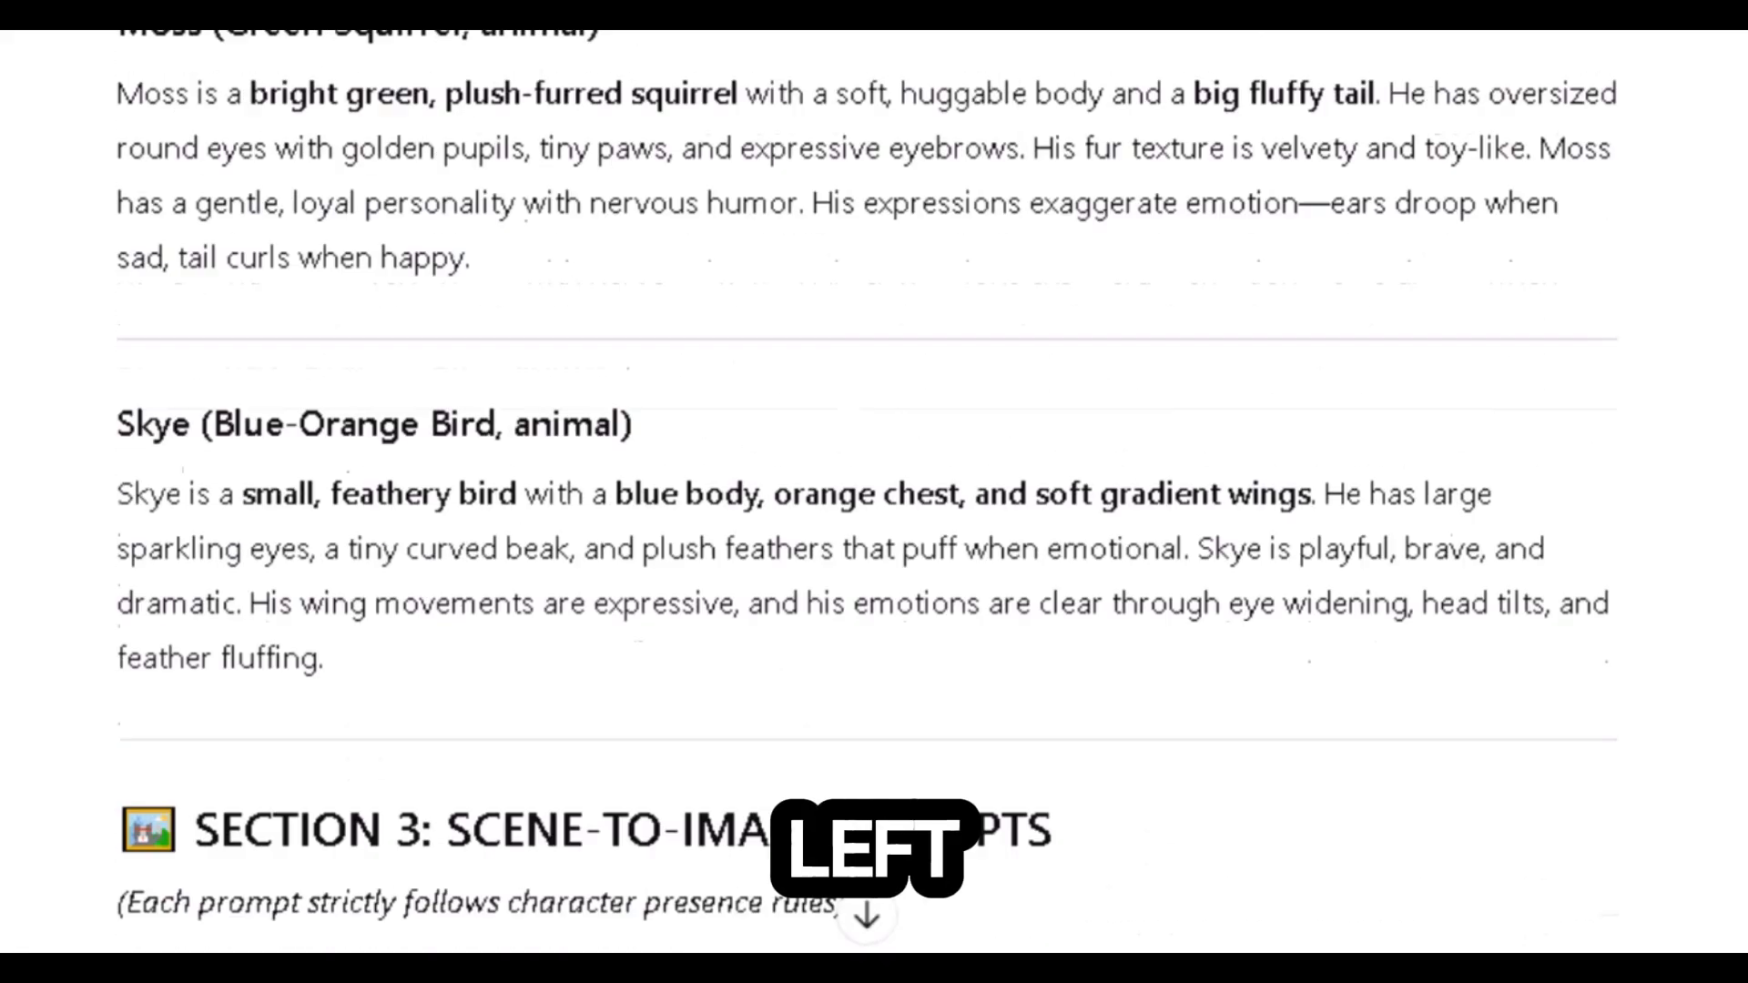
scroll(869, 492, "up", 8)
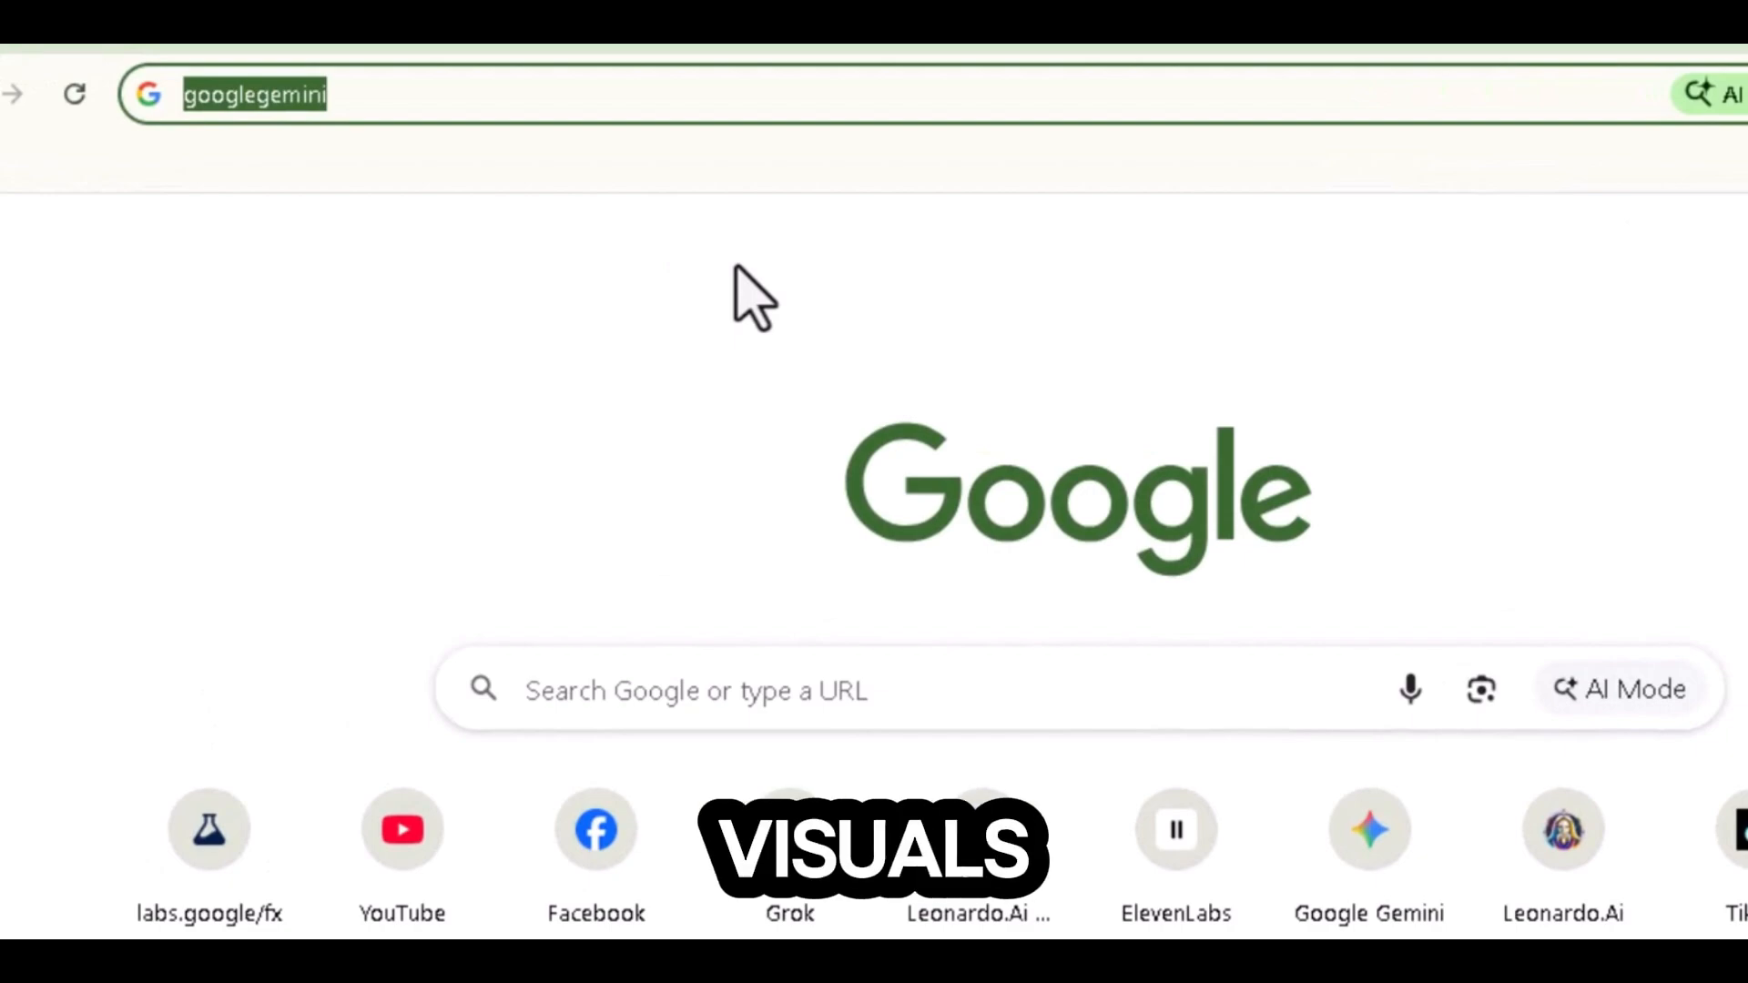
Step: Open Google Gemini from a search for googlegemini and submit Luna's character description to generate her image
key("Return")
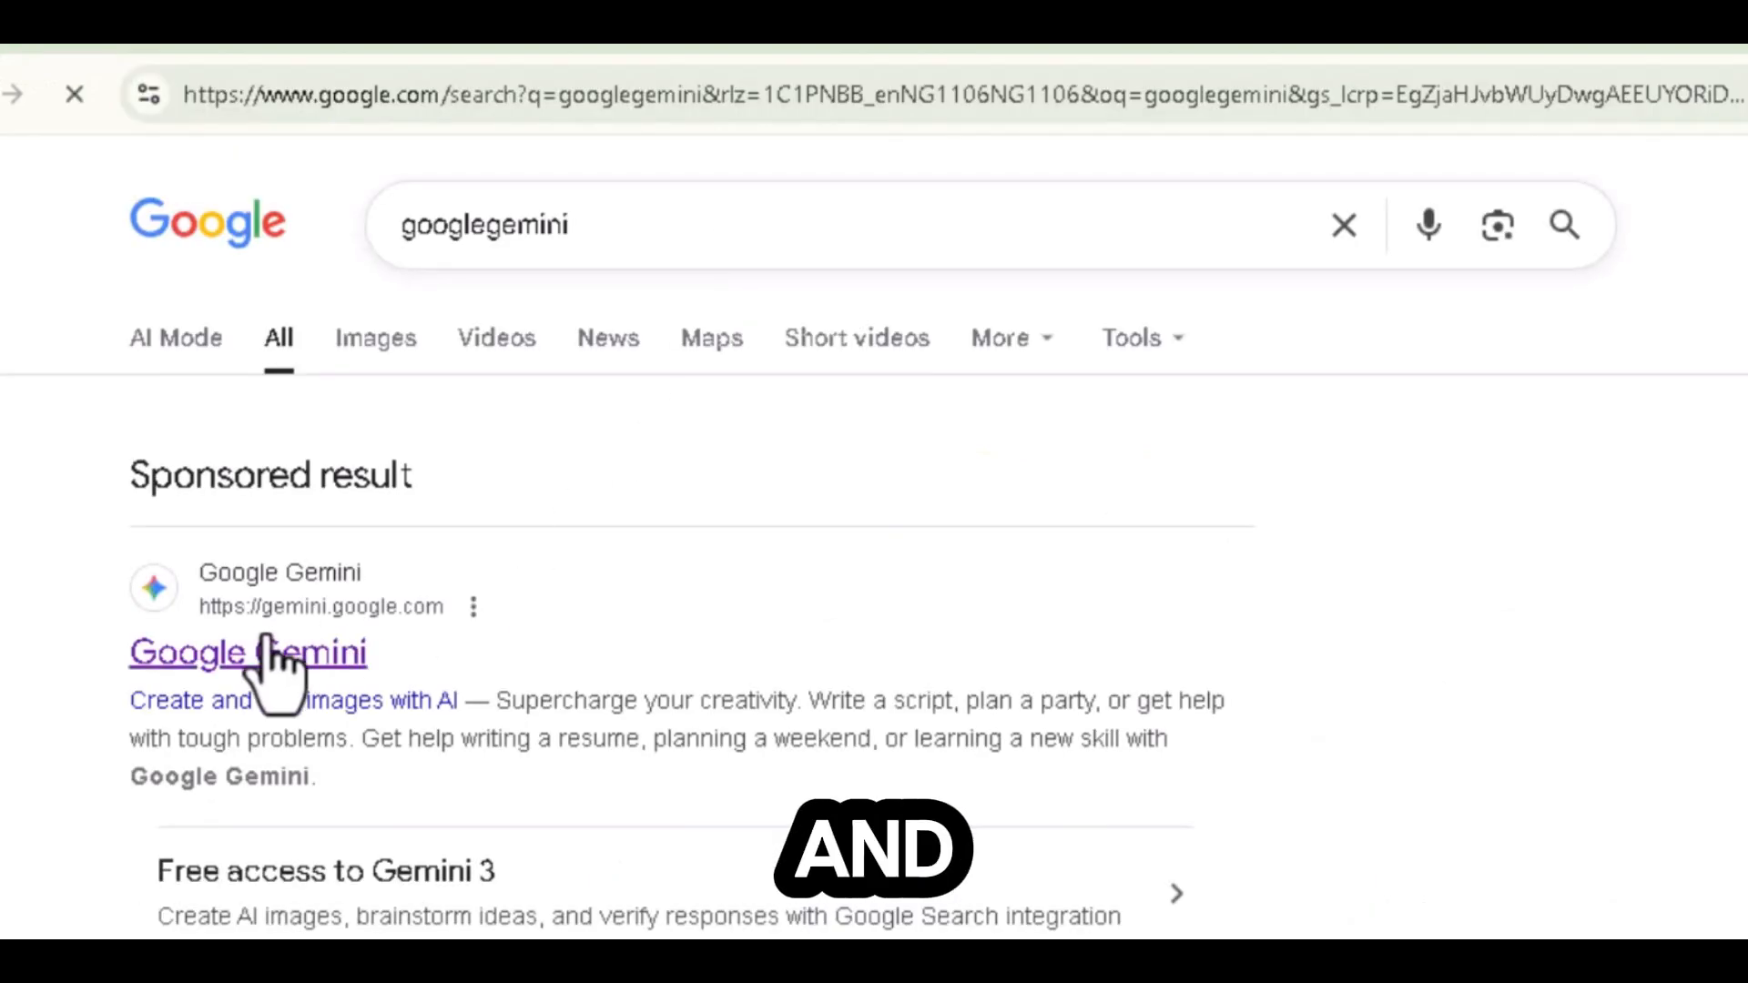
left_click(164, 647)
left_click(807, 681)
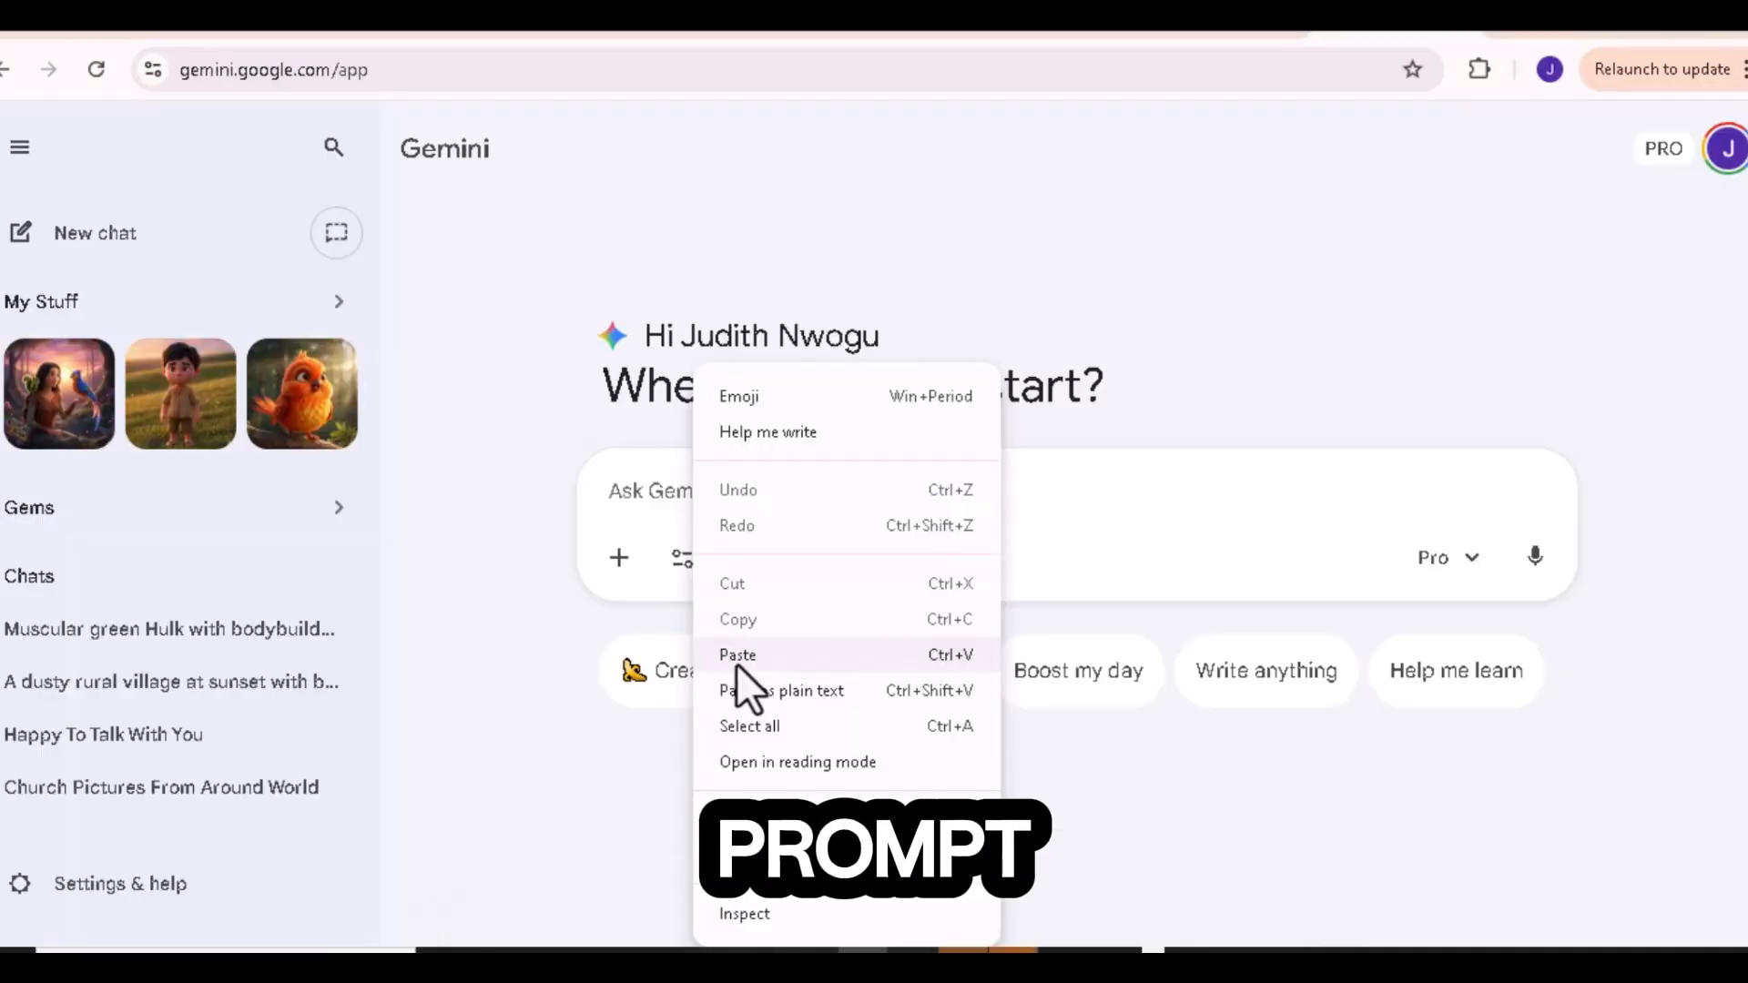
left_click(735, 664)
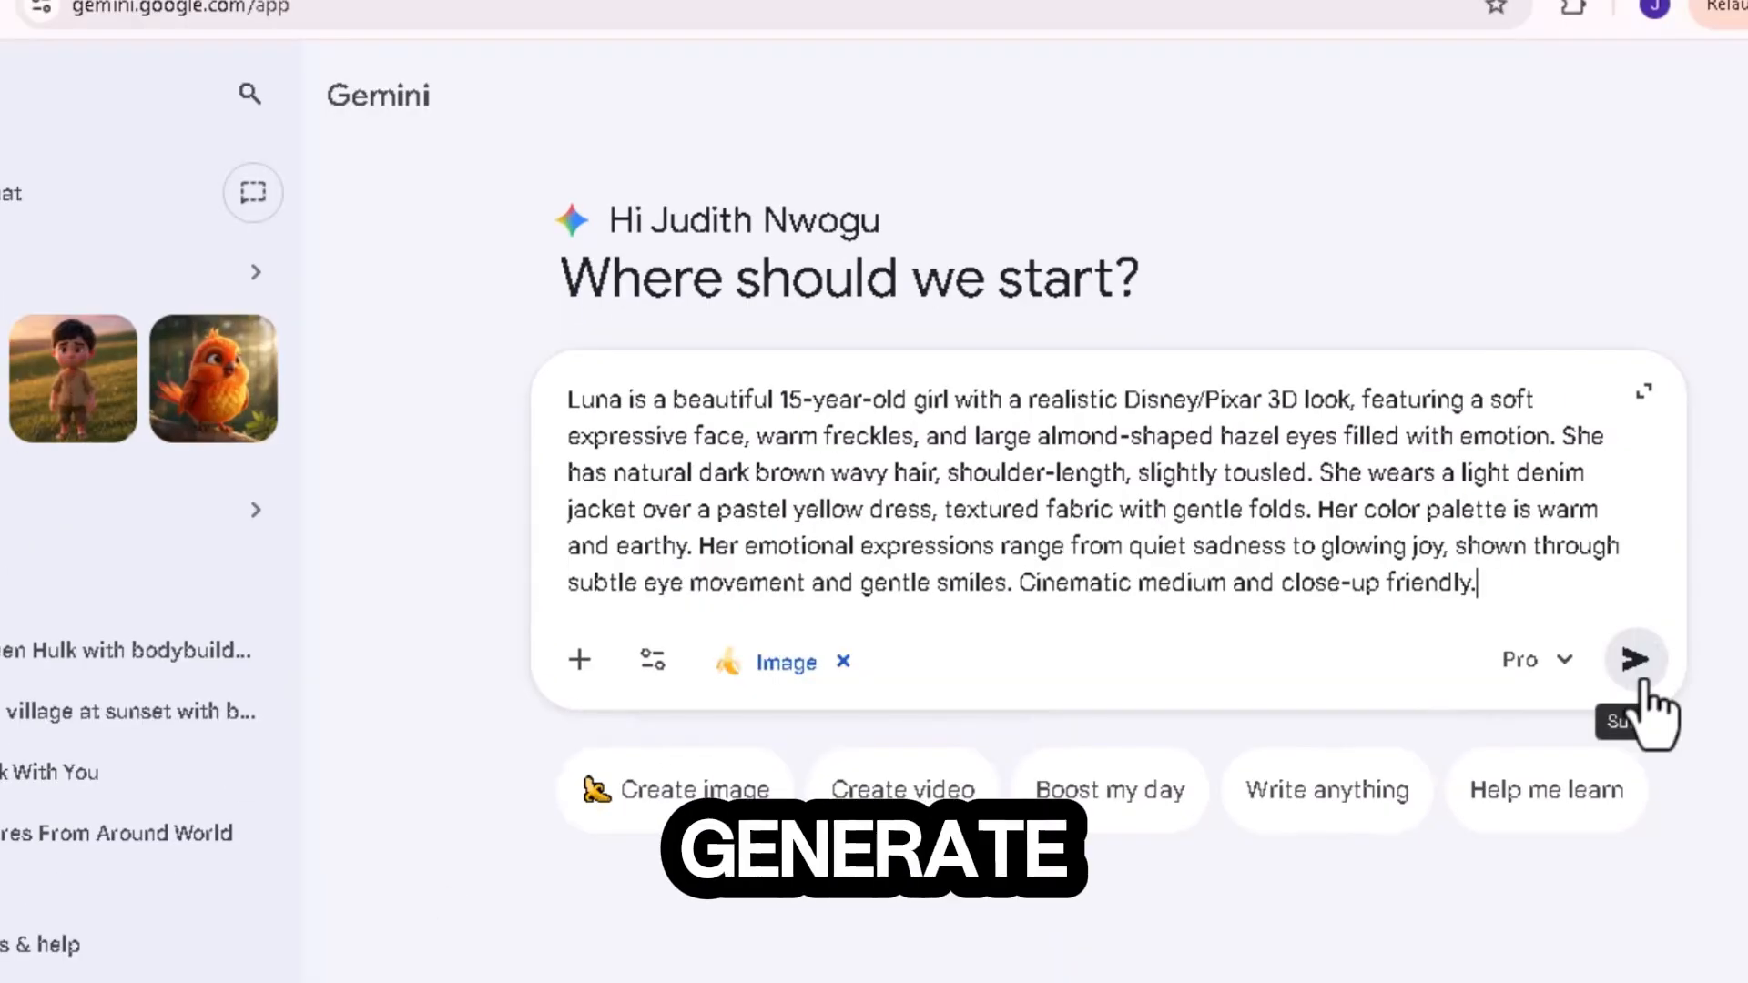
left_click(1637, 664)
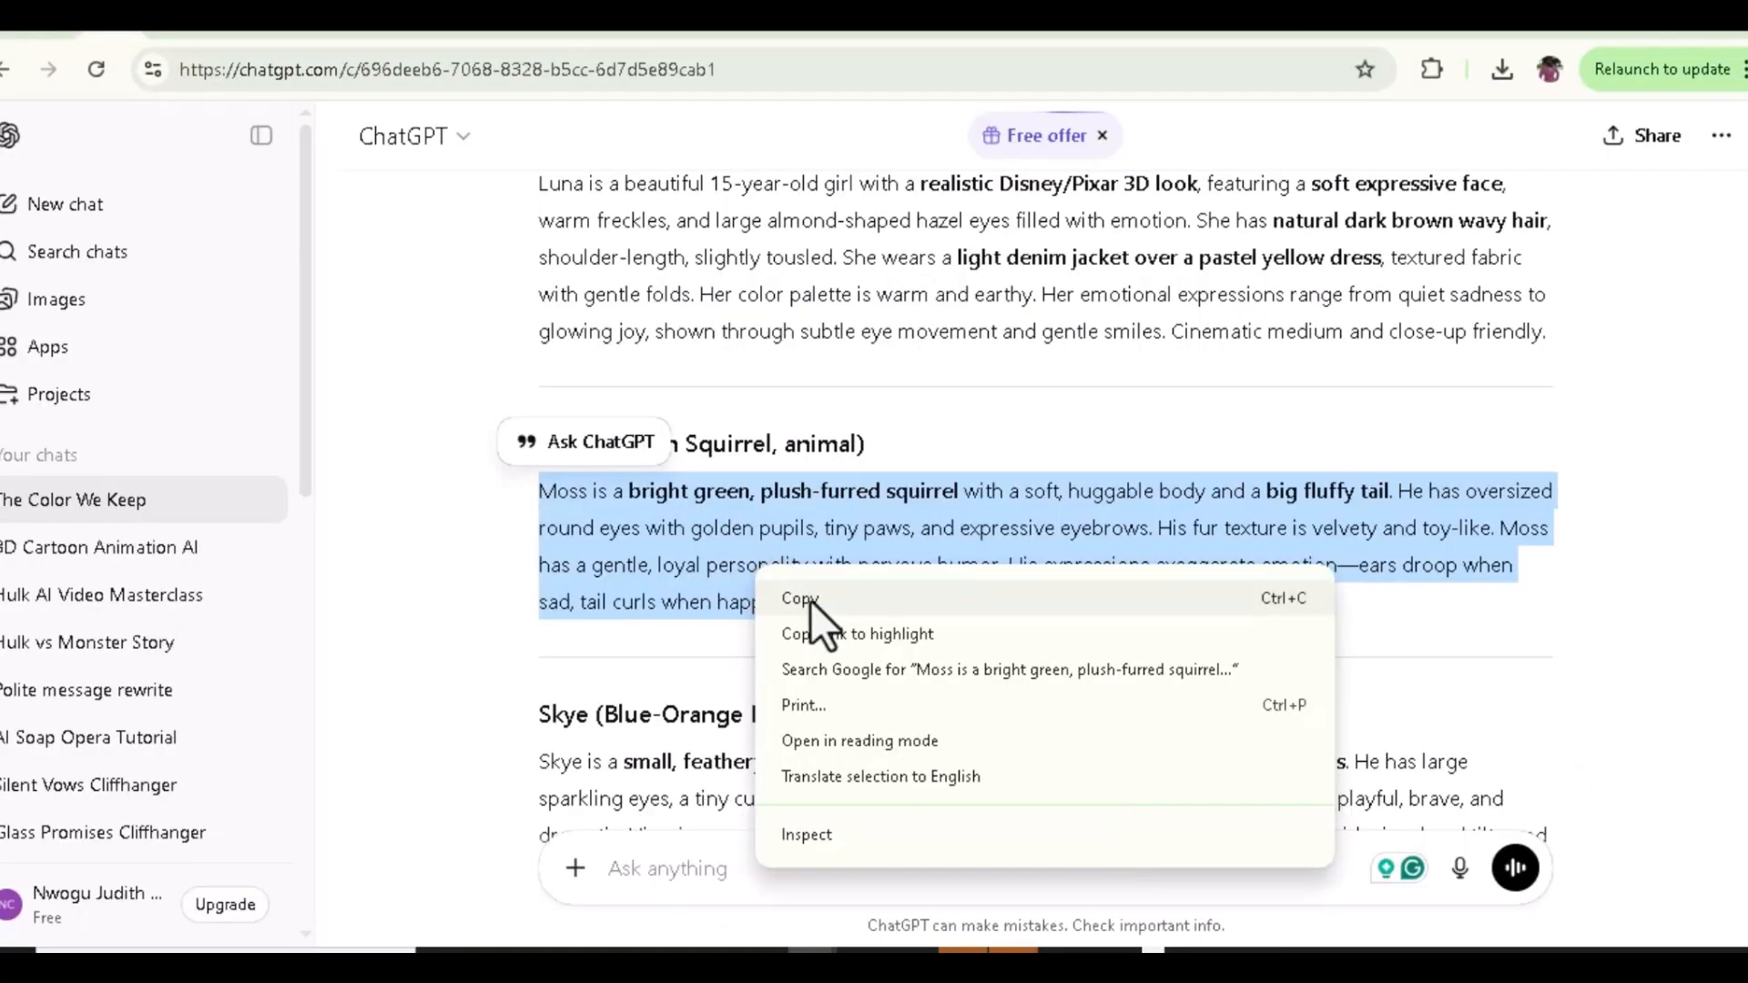
Step: Copy Moss's character description from ChatGPT, submit it in Gemini, and view the generated squirrel image
left_click(810, 598)
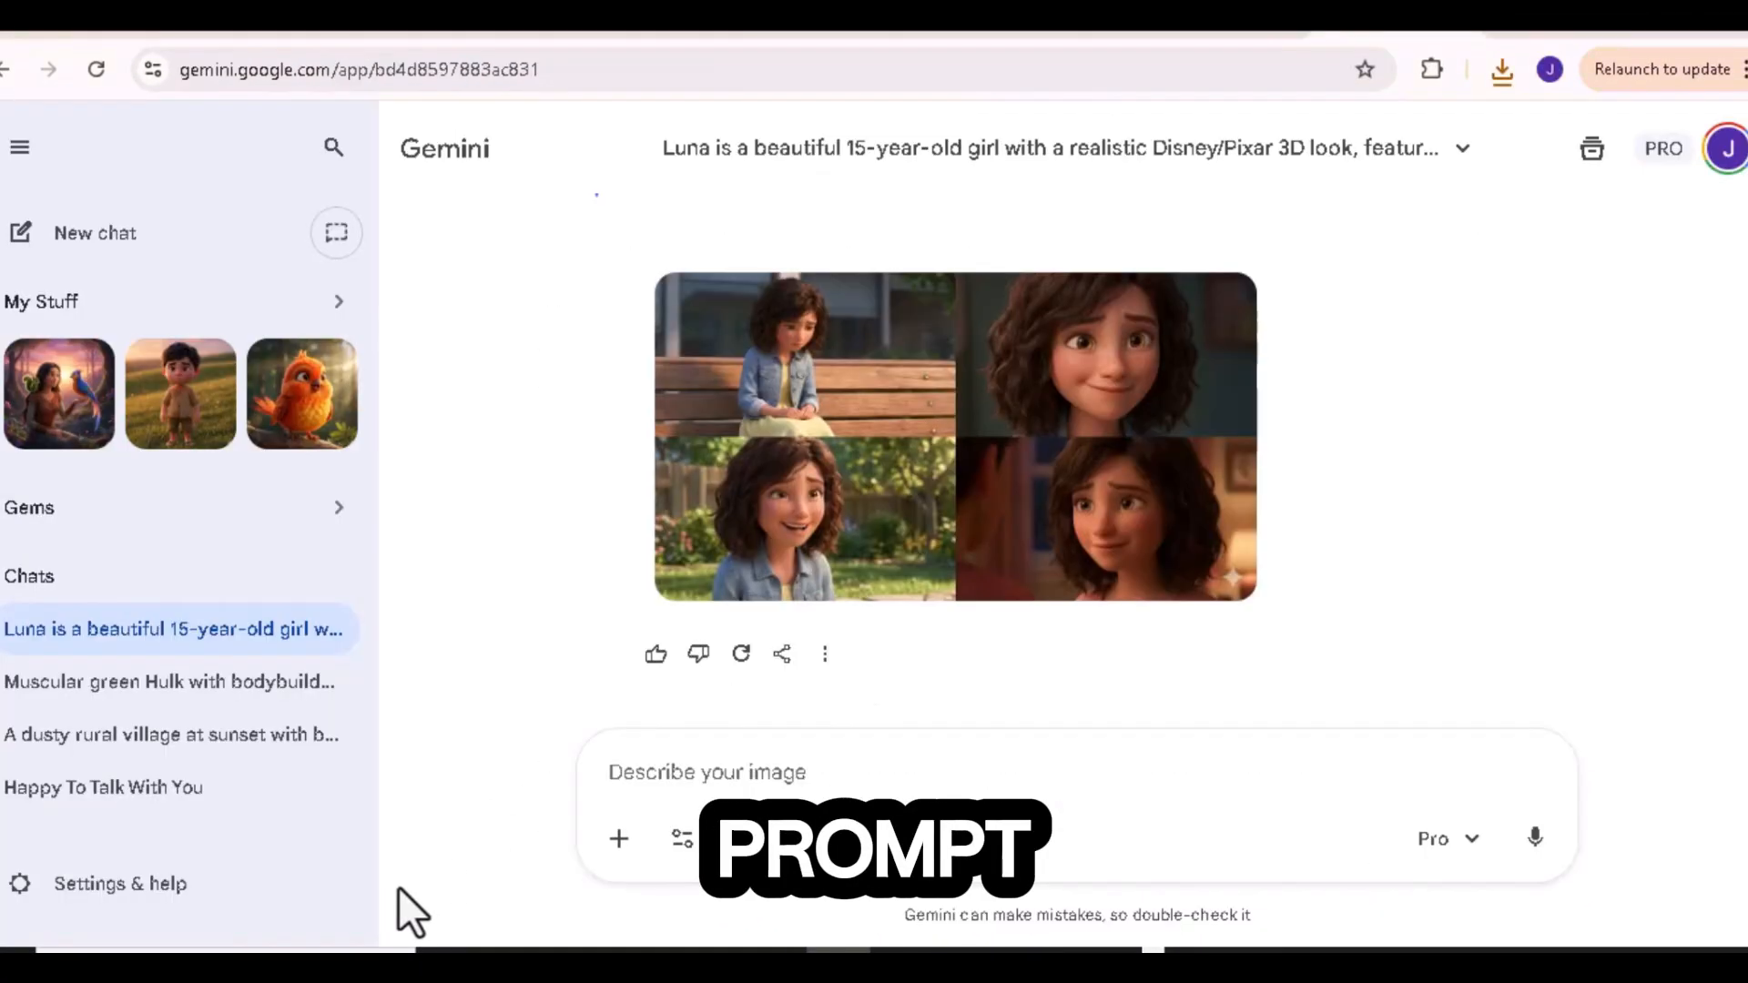
right_click(747, 772)
left_click(800, 468)
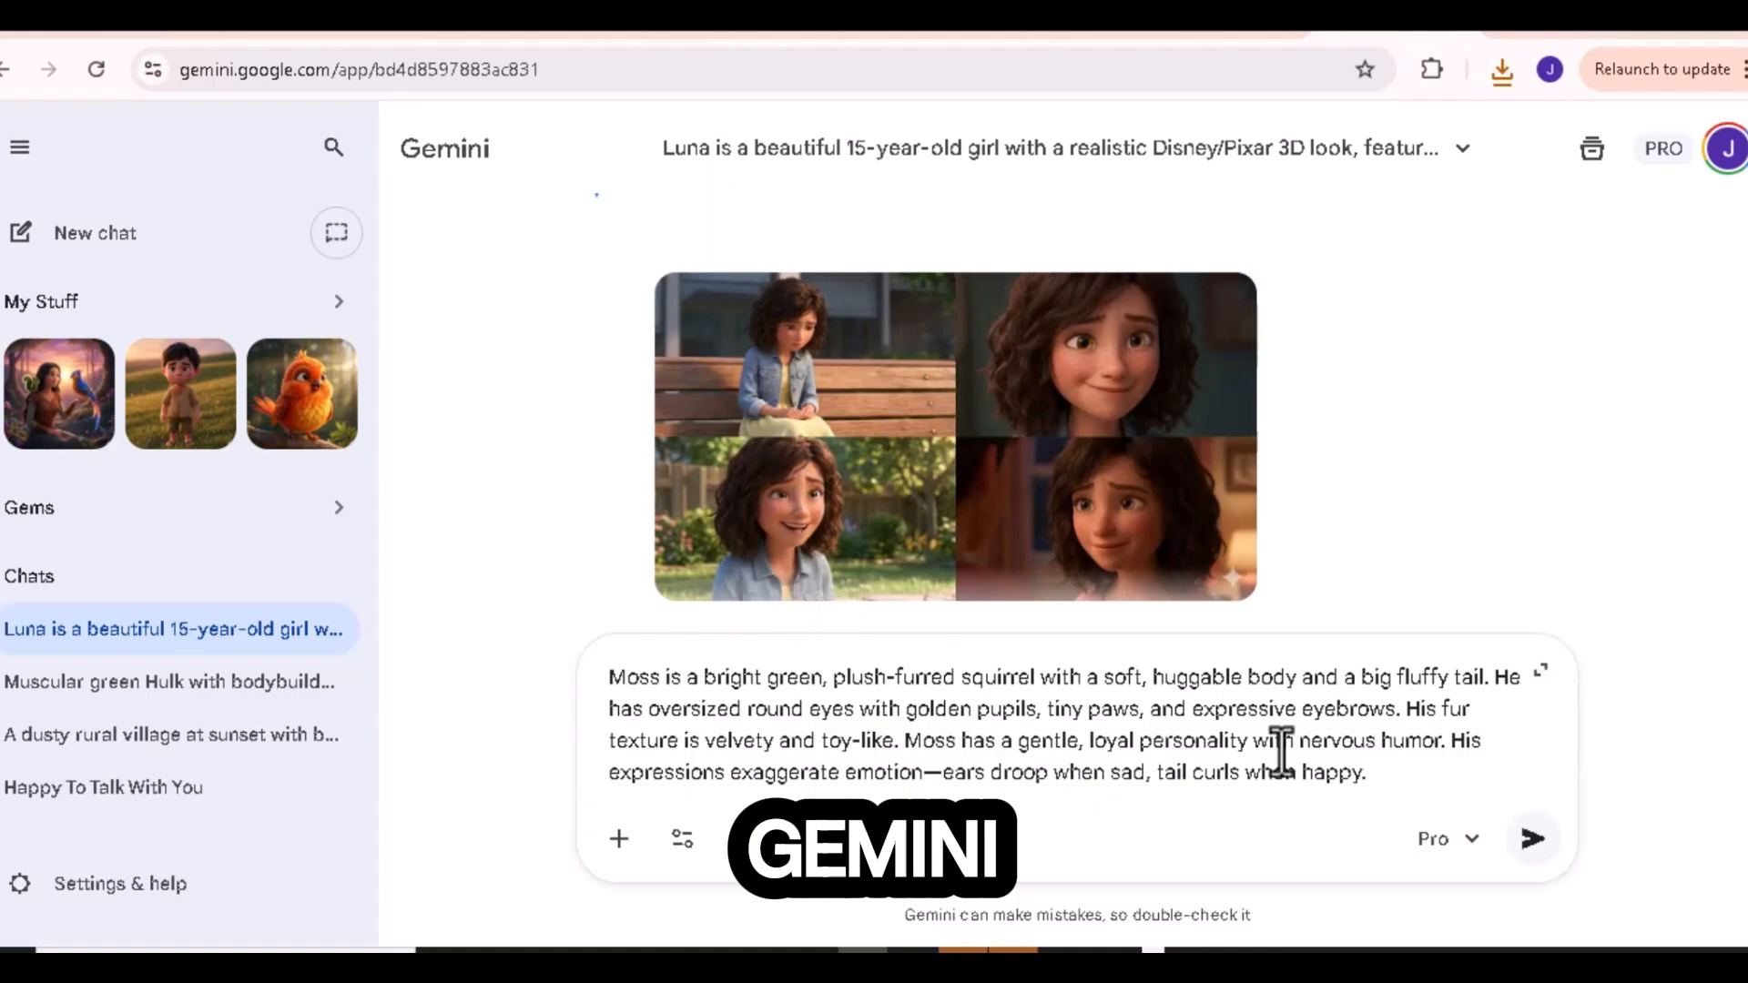
left_click(1532, 839)
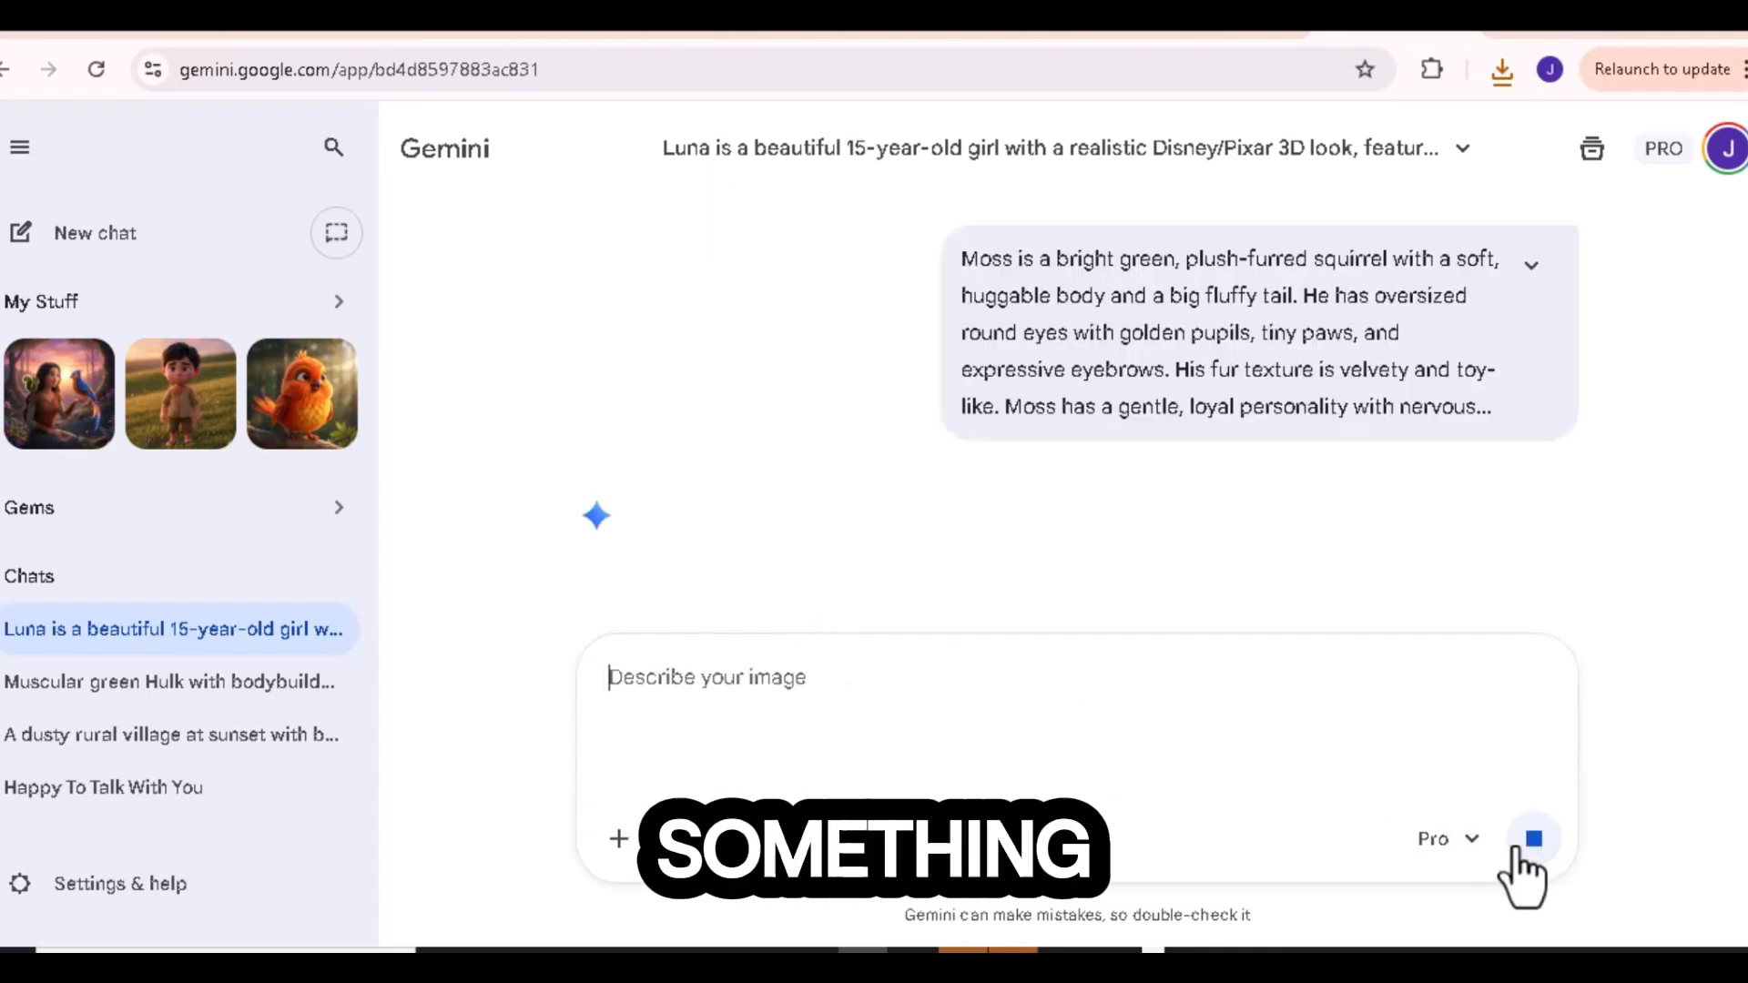
left_click(864, 592)
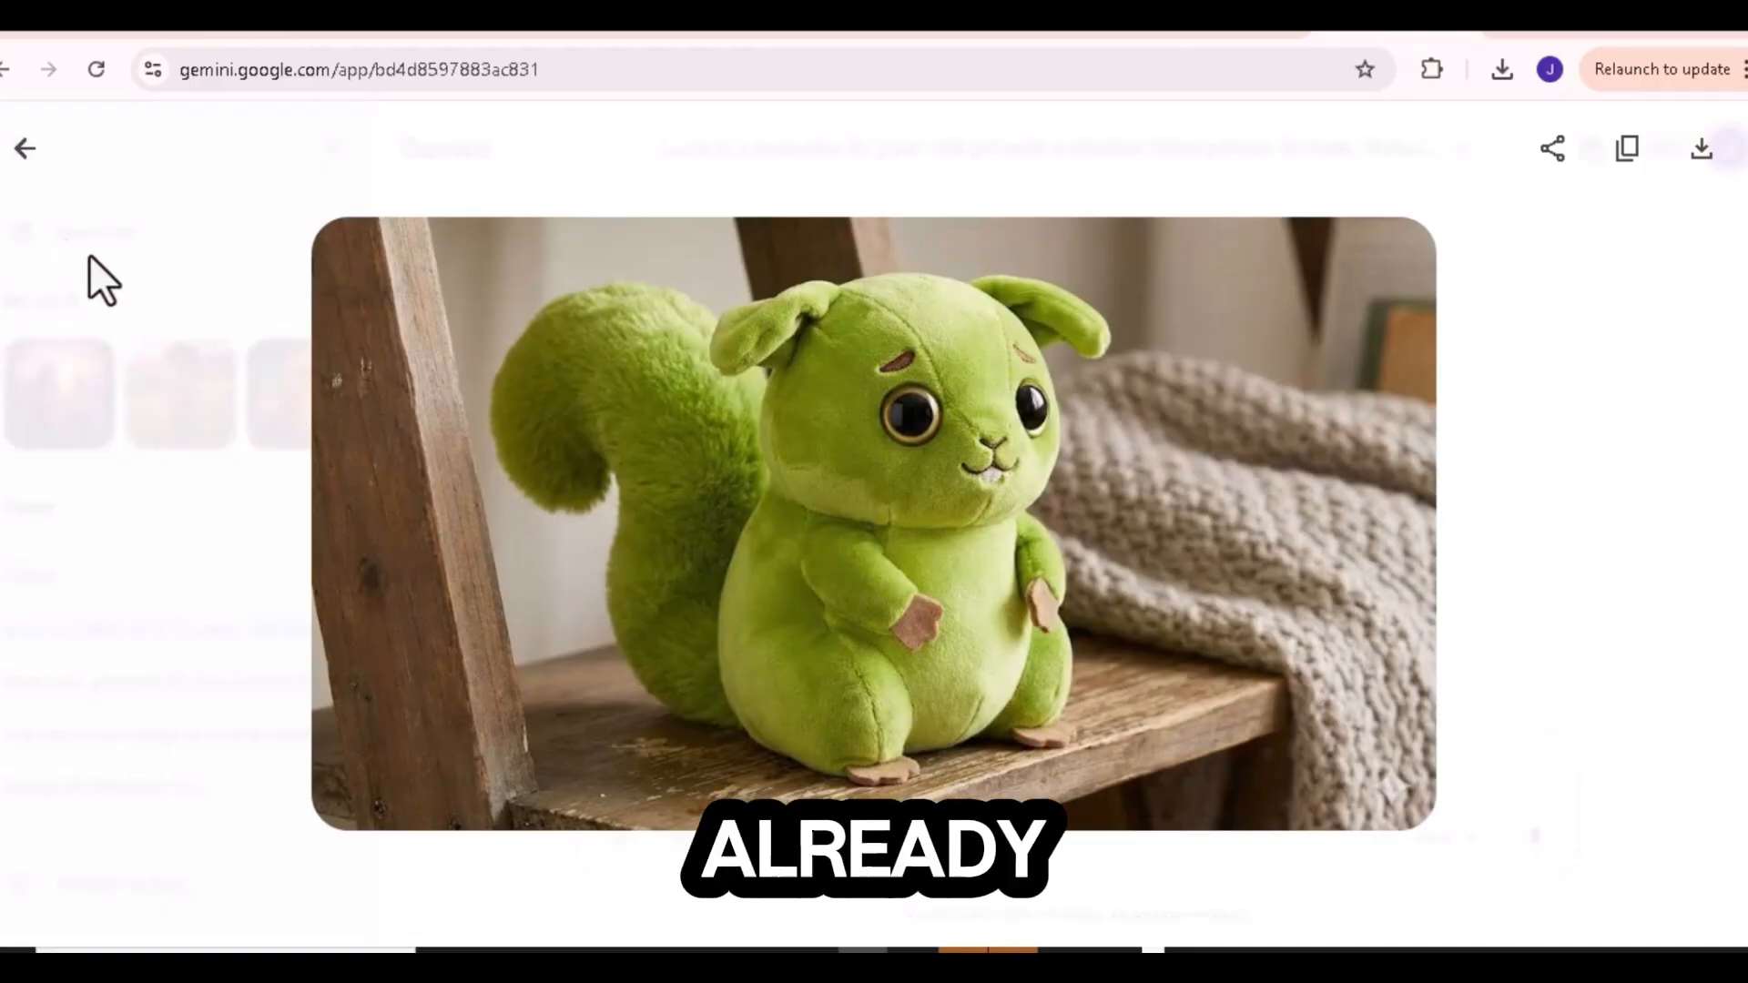
left_click(12, 168)
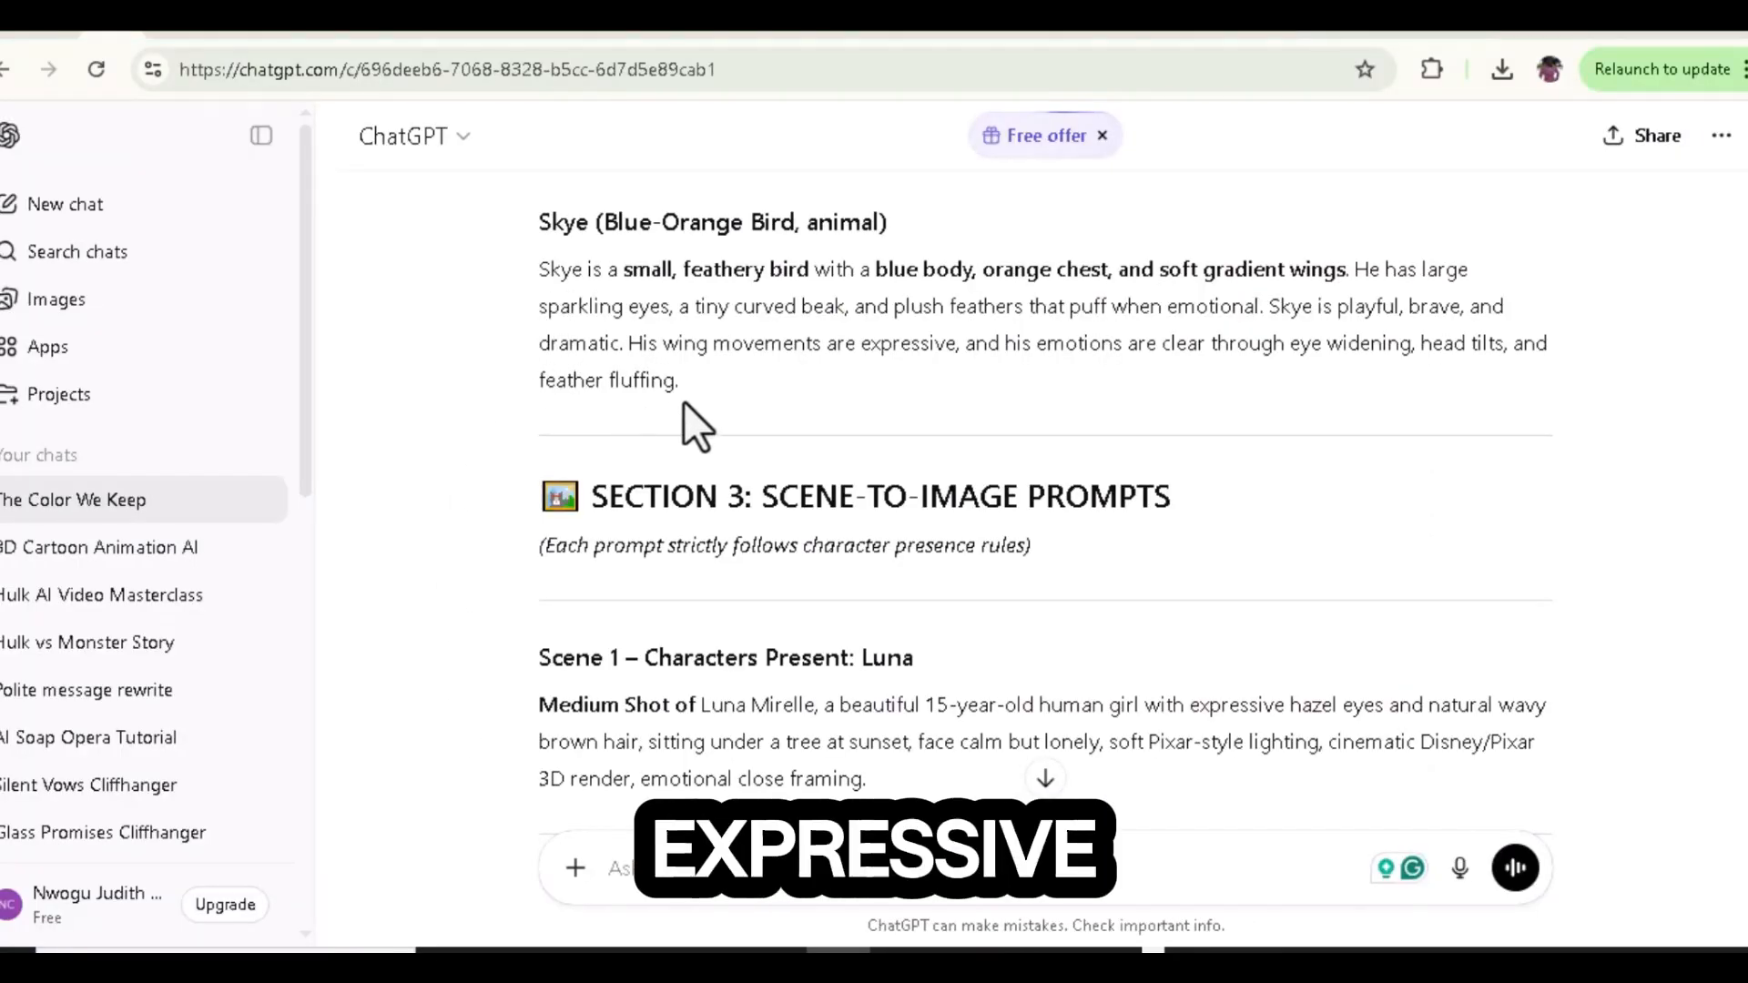
Step: Copy Skye's character description from ChatGPT to generate the blue-orange bird image in Gemini
left_click_drag(684, 389, 537, 264)
right_click(580, 311)
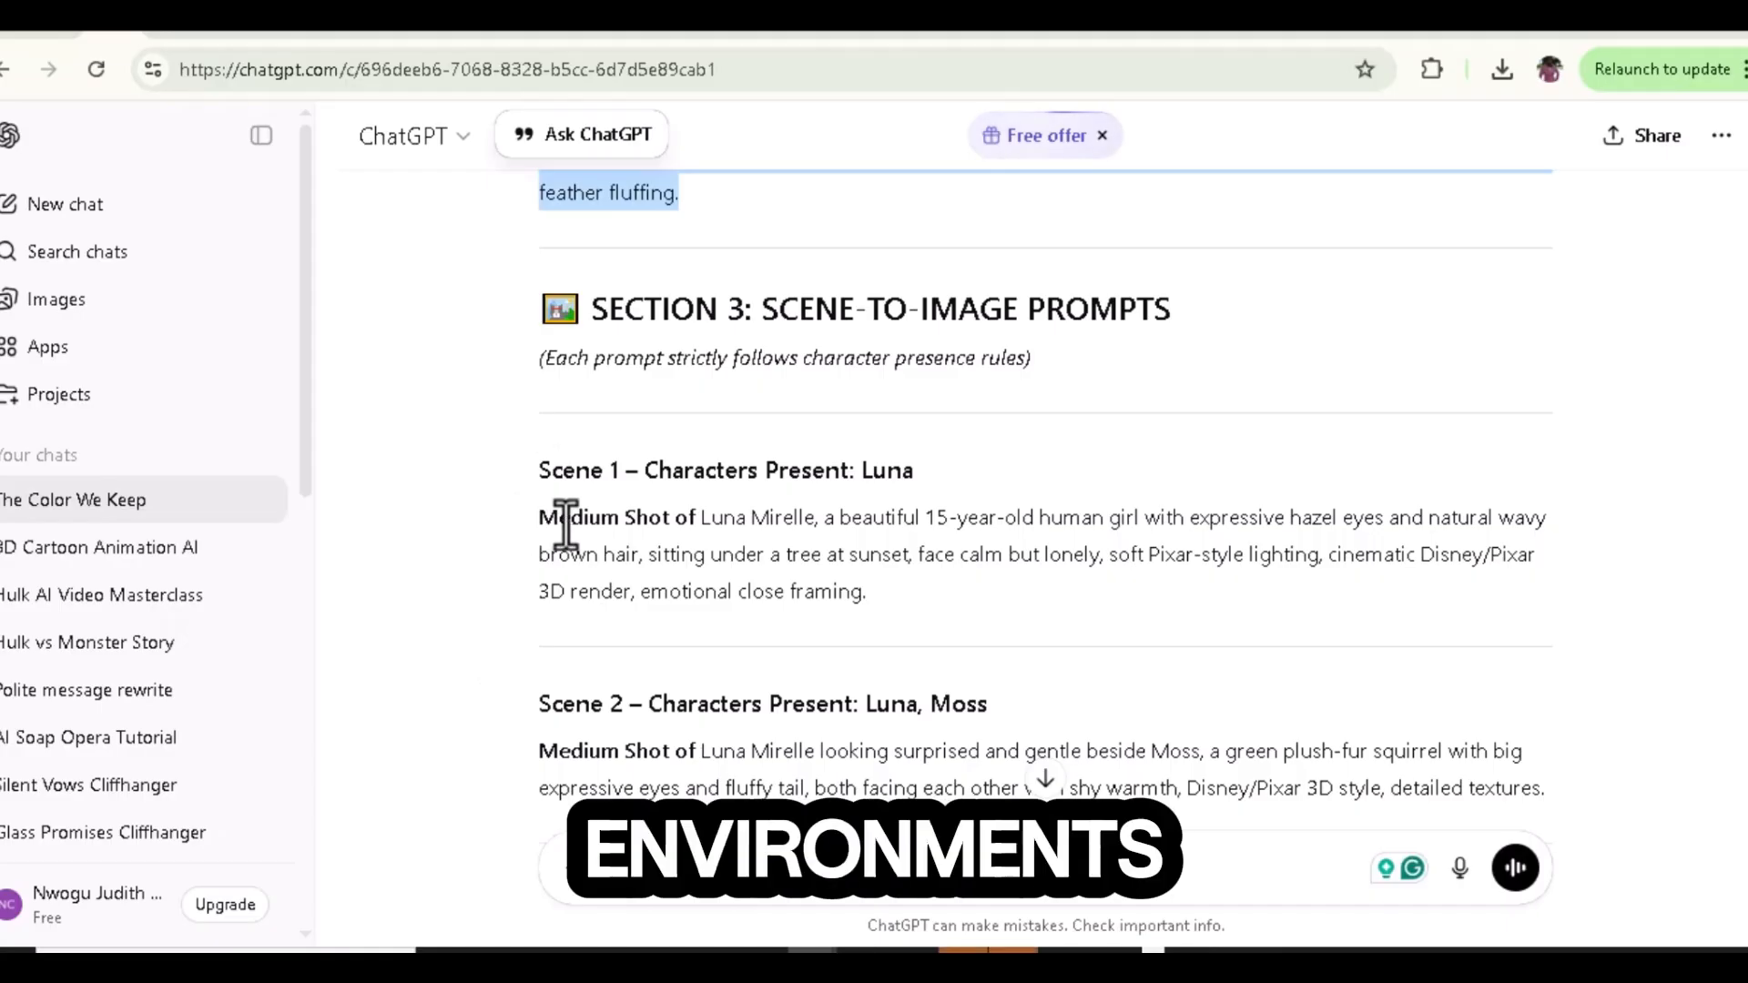
Step: Copy the Scene 1 image prompt from ChatGPT and submit it in Gemini
left_click_drag(541, 517, 869, 606)
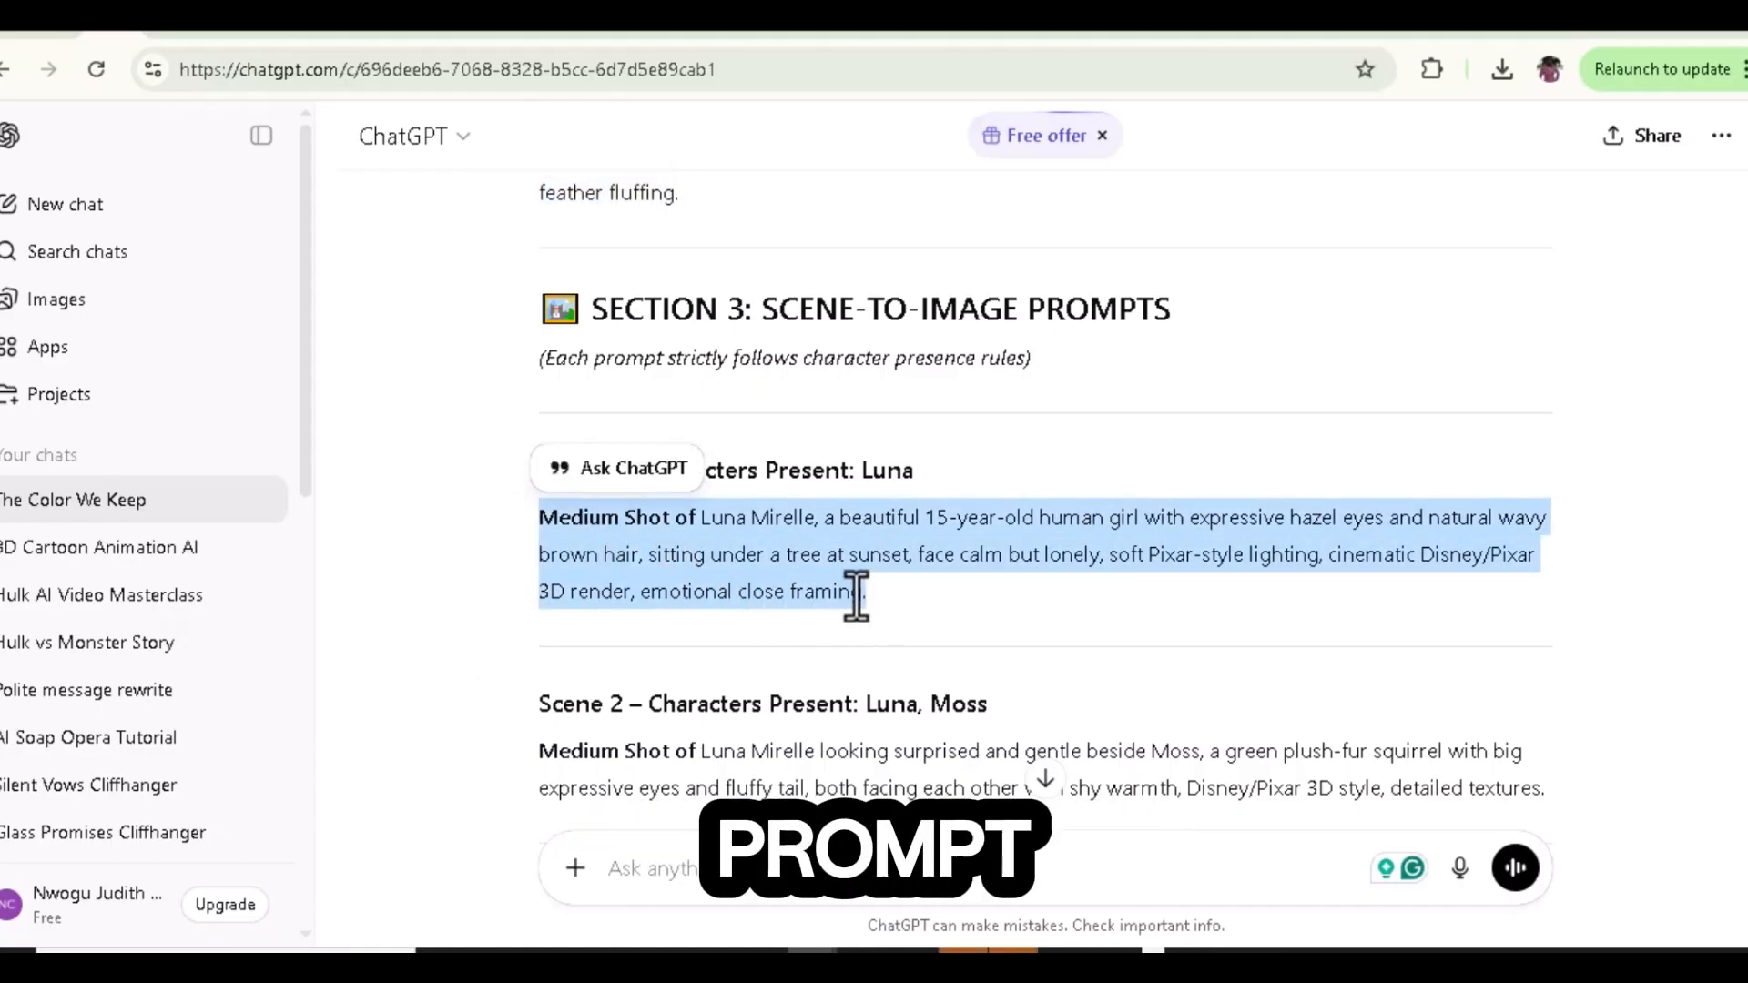
right_click(863, 604)
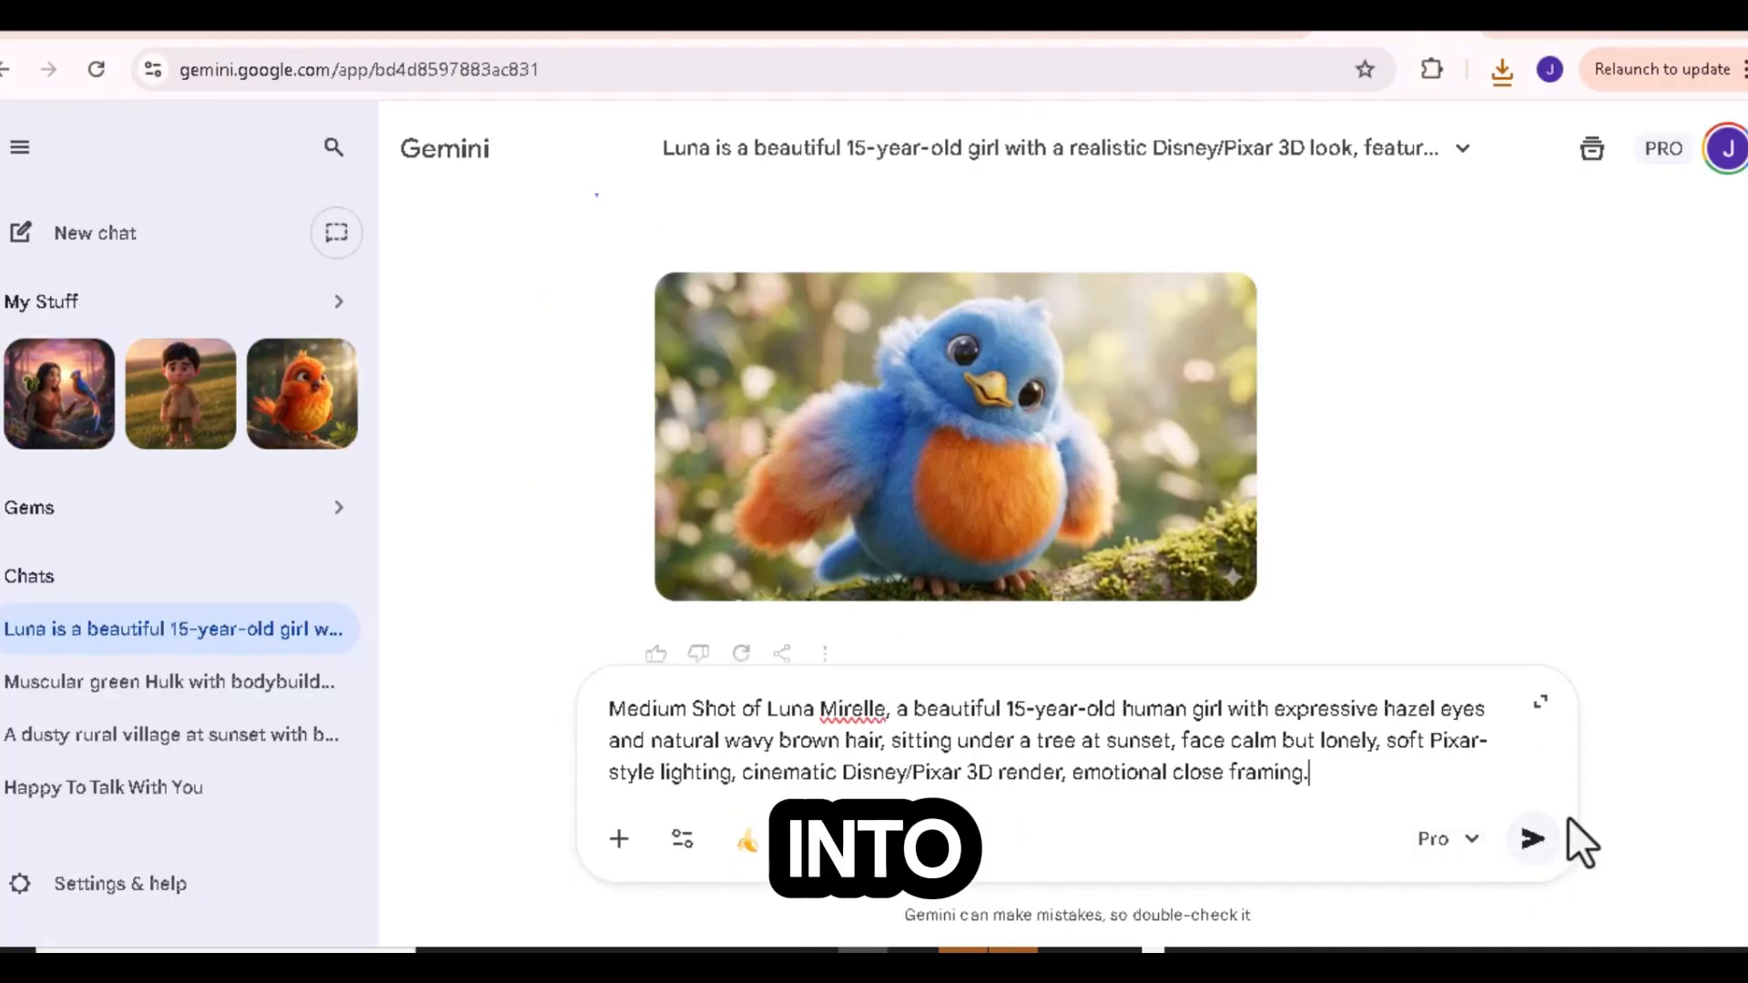
left_click(1534, 838)
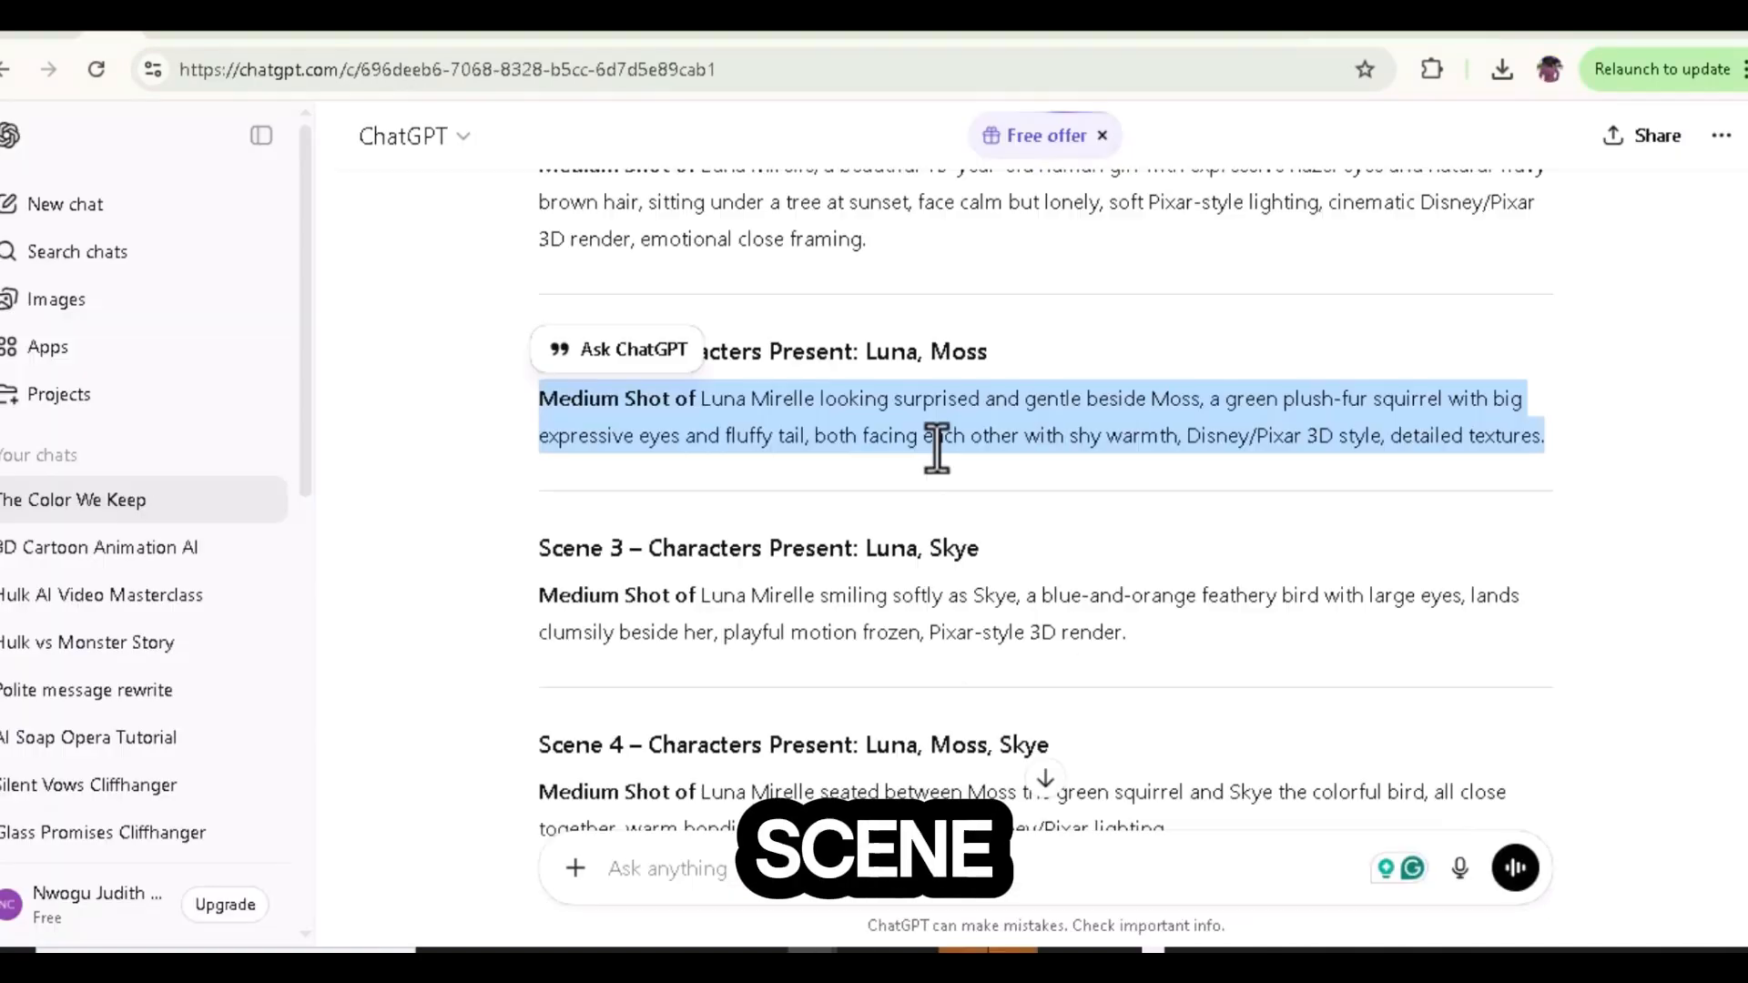
Step: Copy the Scene 2 image prompt from ChatGPT and submit it in Gemini
right_click(937, 446)
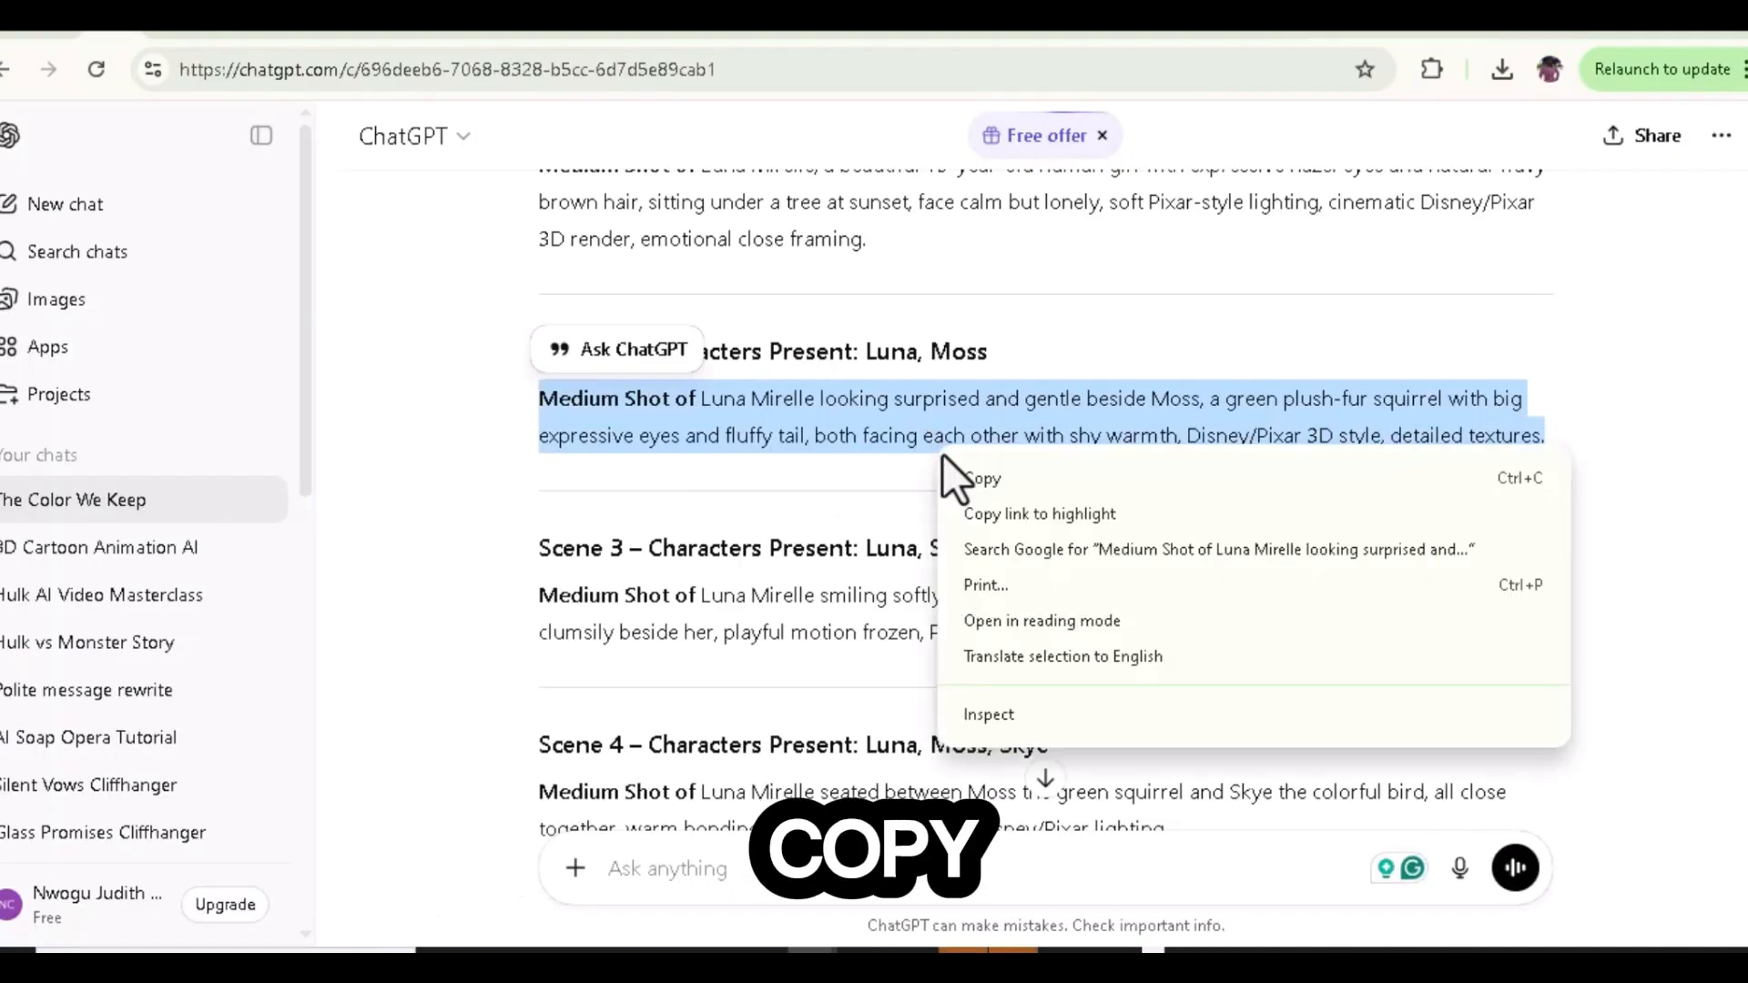
left_click(976, 470)
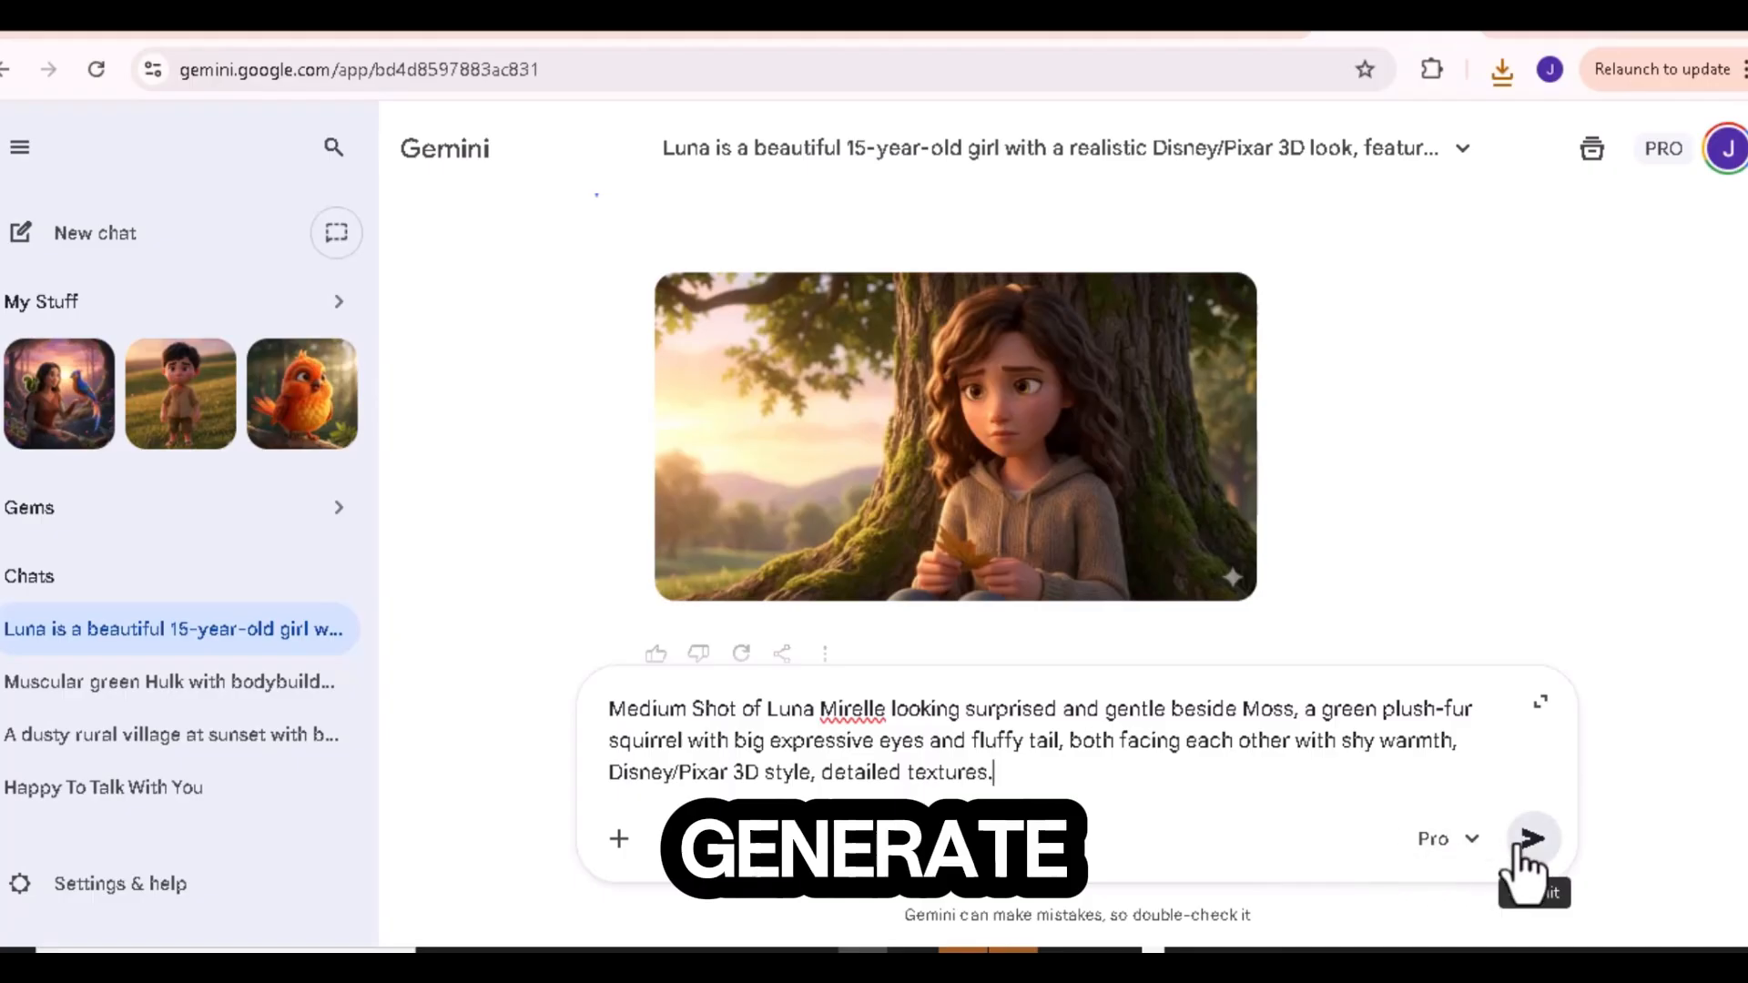
left_click(1529, 839)
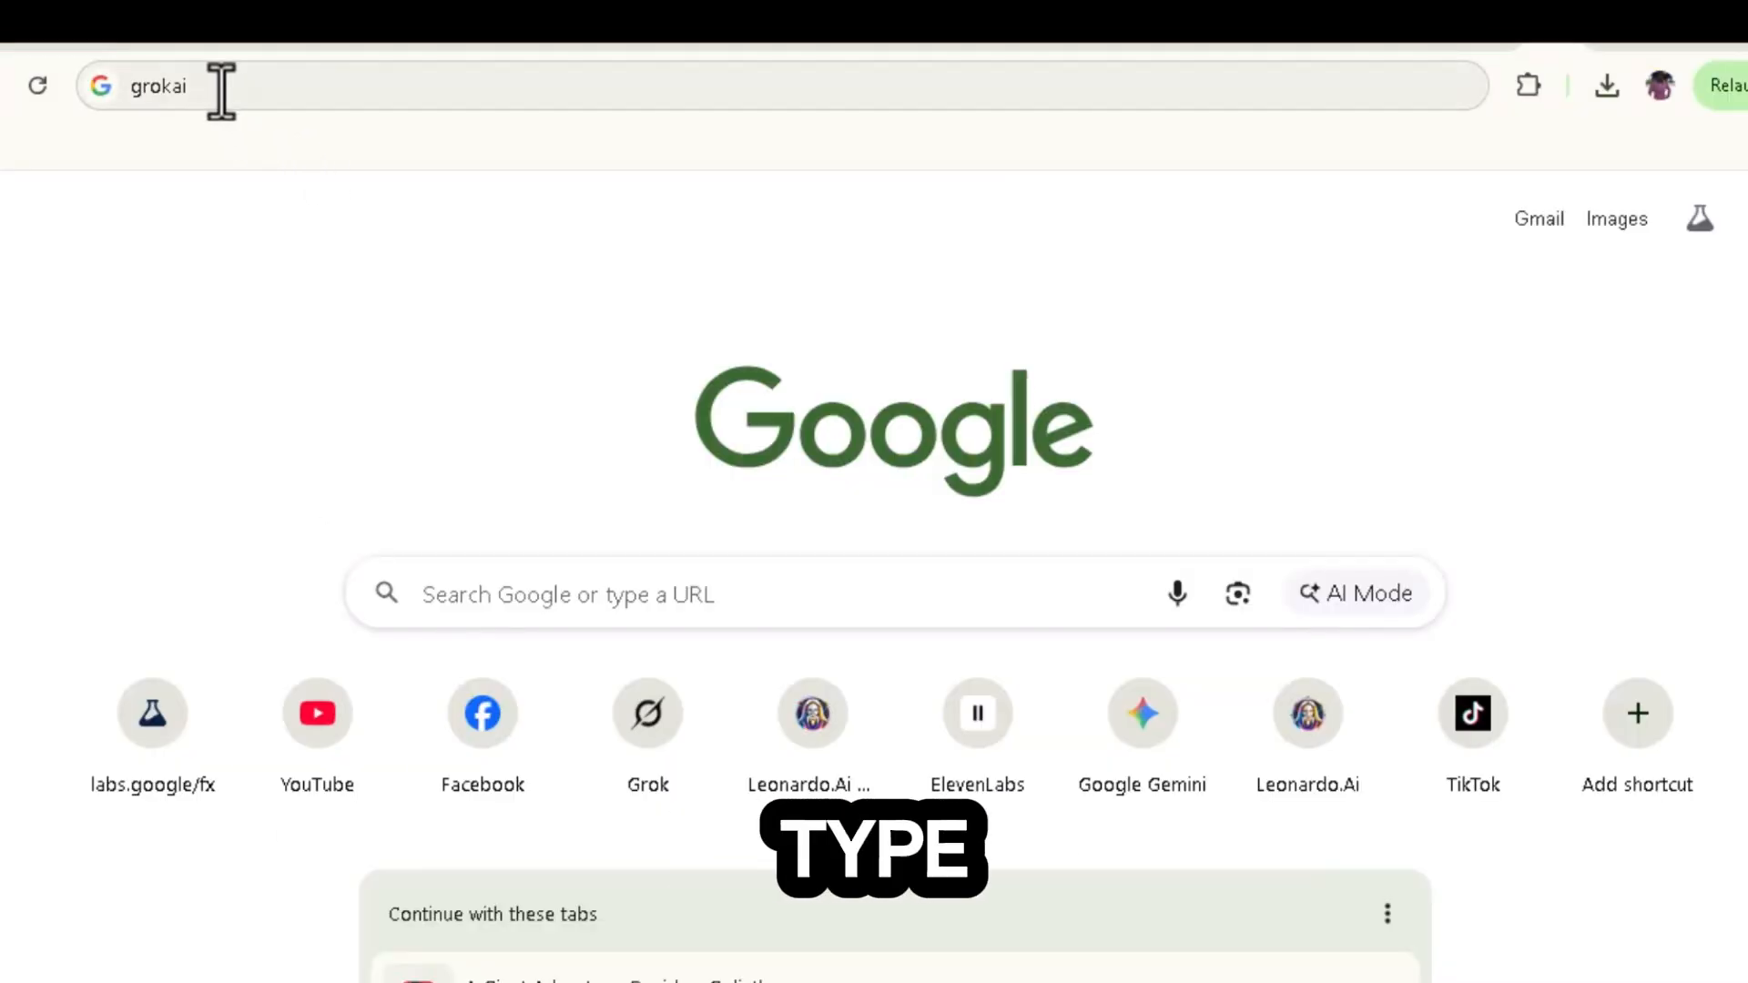
Step: Search for grok ai in the browser to open Grok
left_click_drag(223, 85, 117, 110)
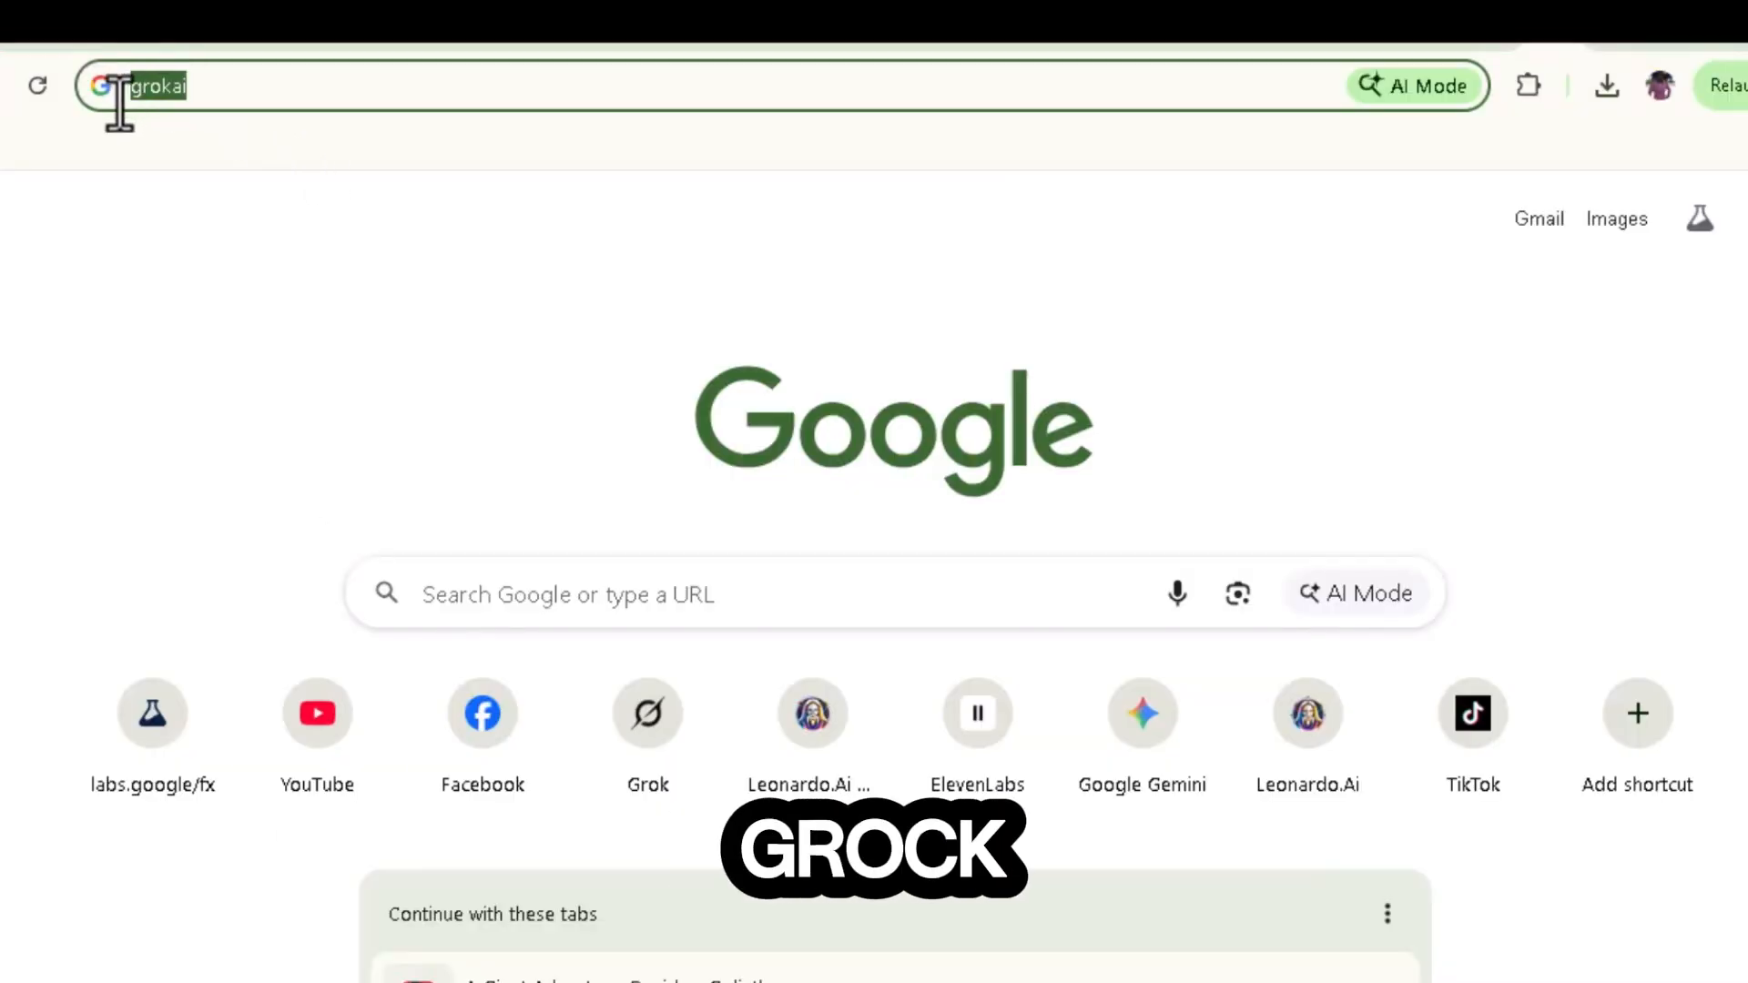
type("grok ai")
key("Return")
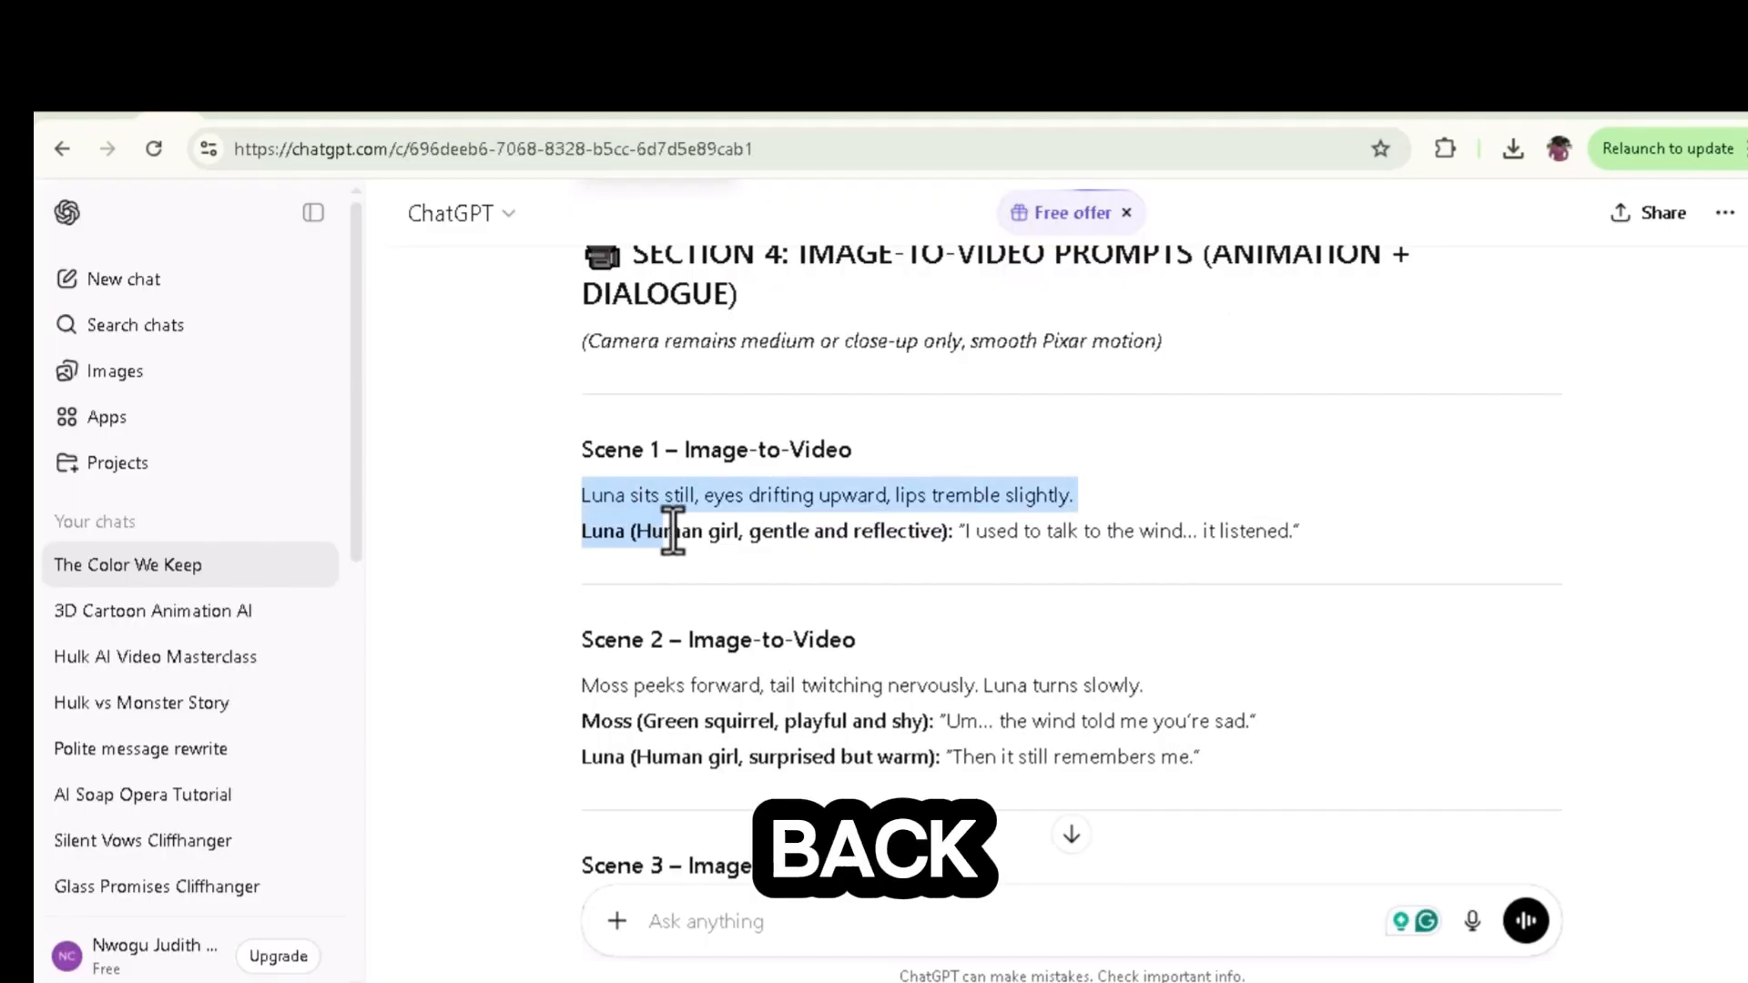
Step: Copy the Scene 1 image-to-video prompt from ChatGPT and submit it in Grok to animate Luna's tree image
left_click_drag(673, 532, 1247, 539)
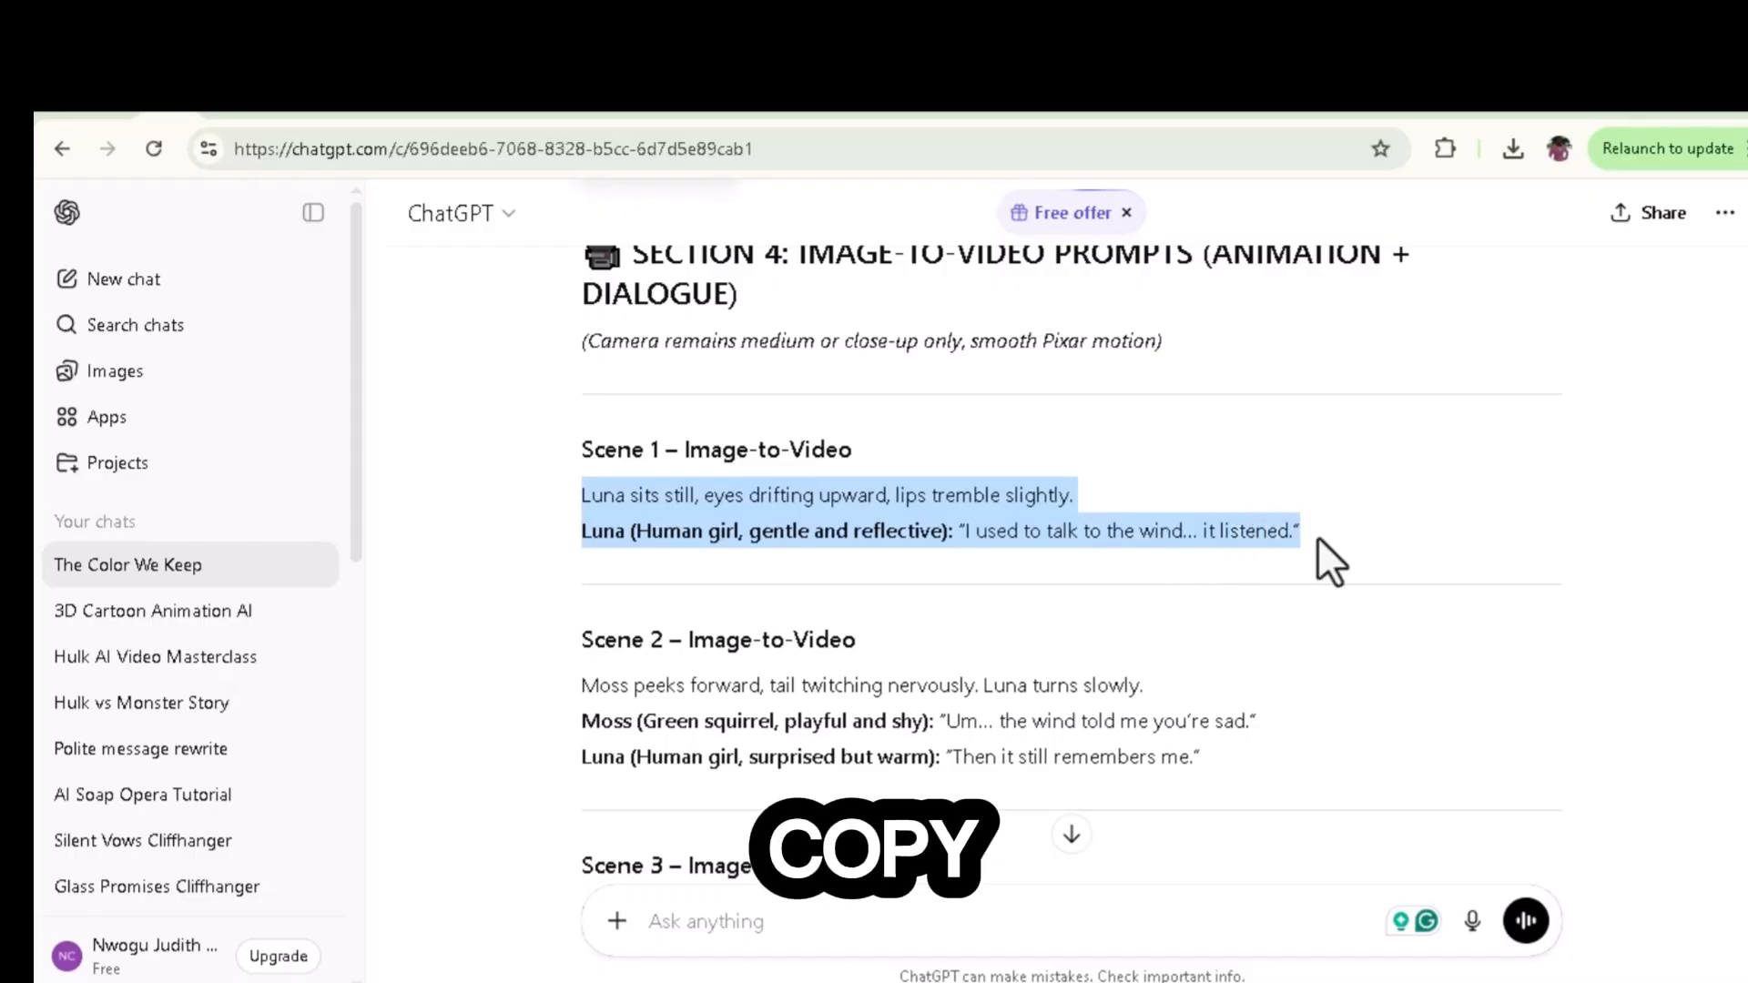
right_click(1242, 537)
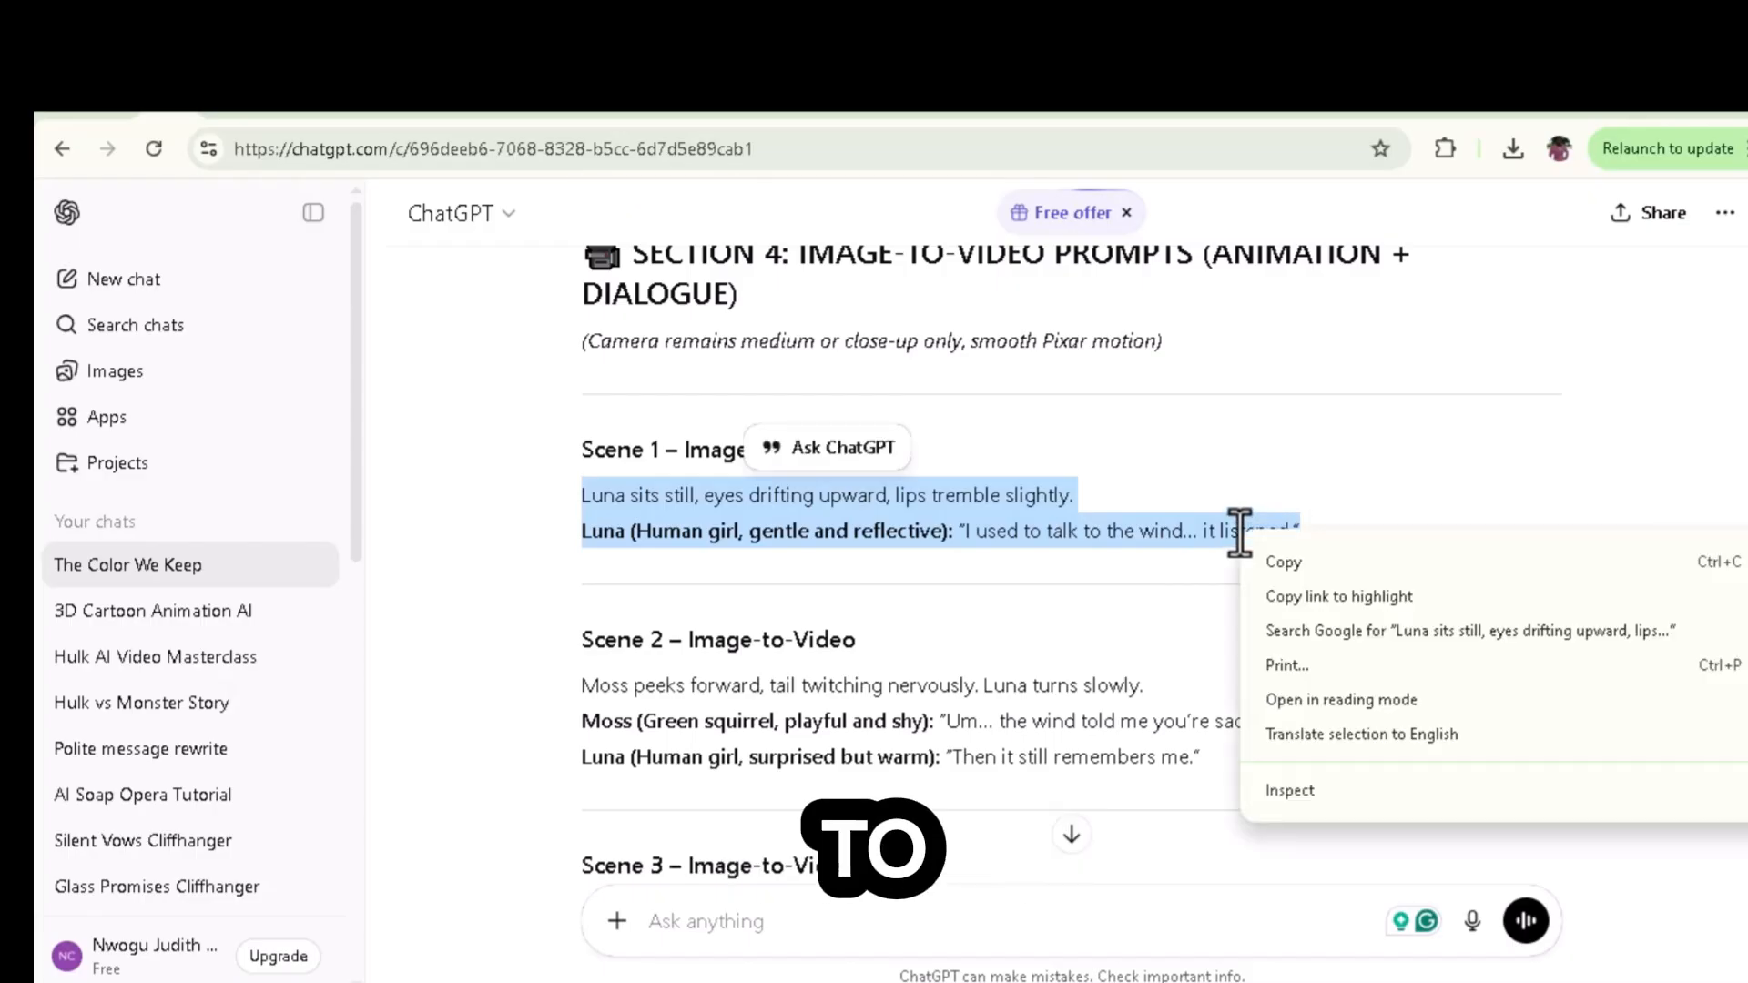
left_click(1279, 560)
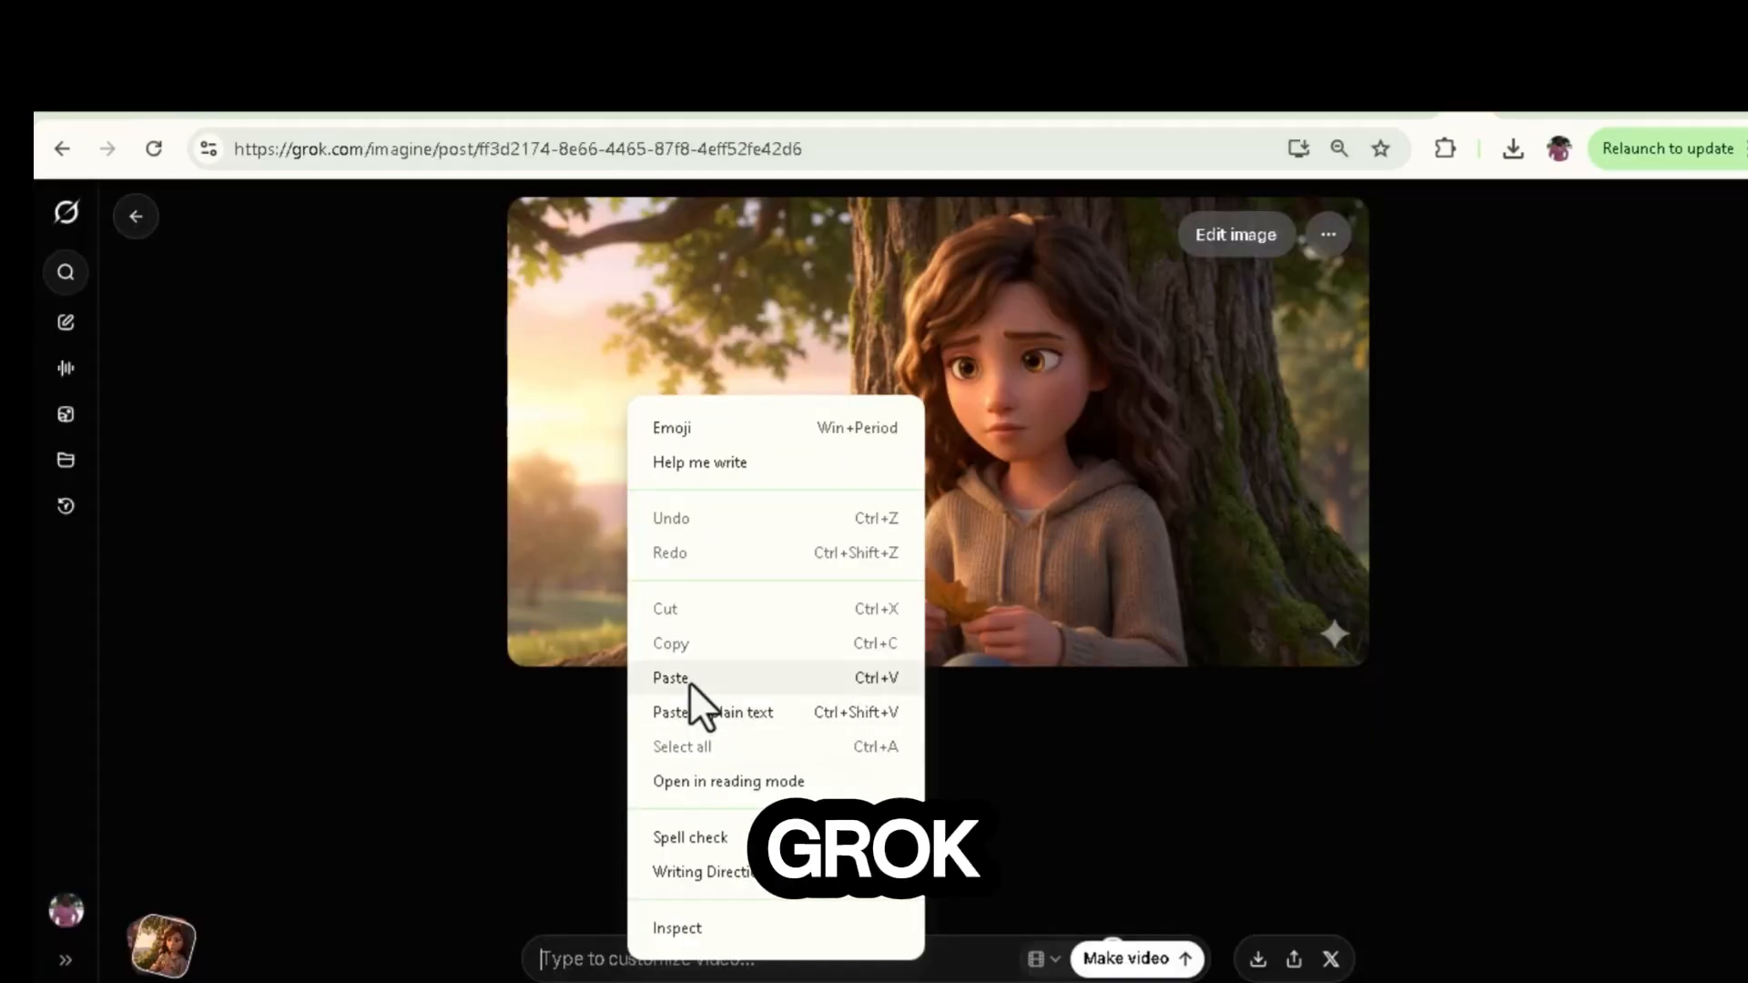
left_click(690, 681)
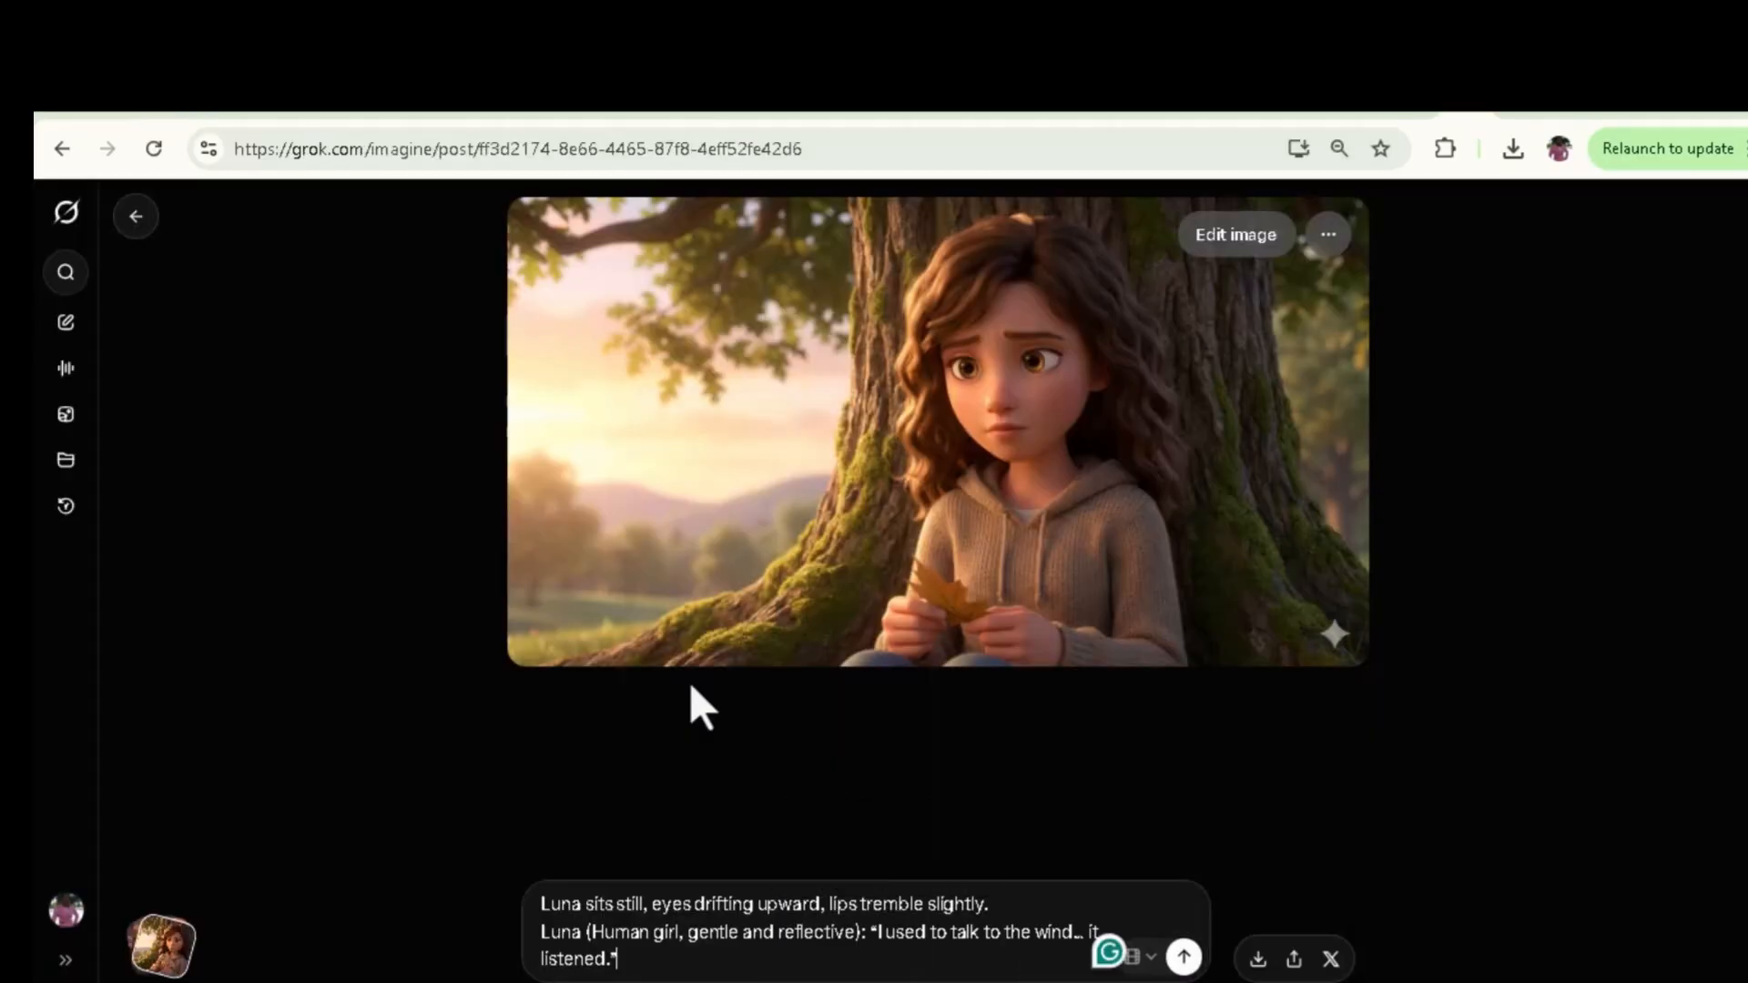
left_click(1184, 956)
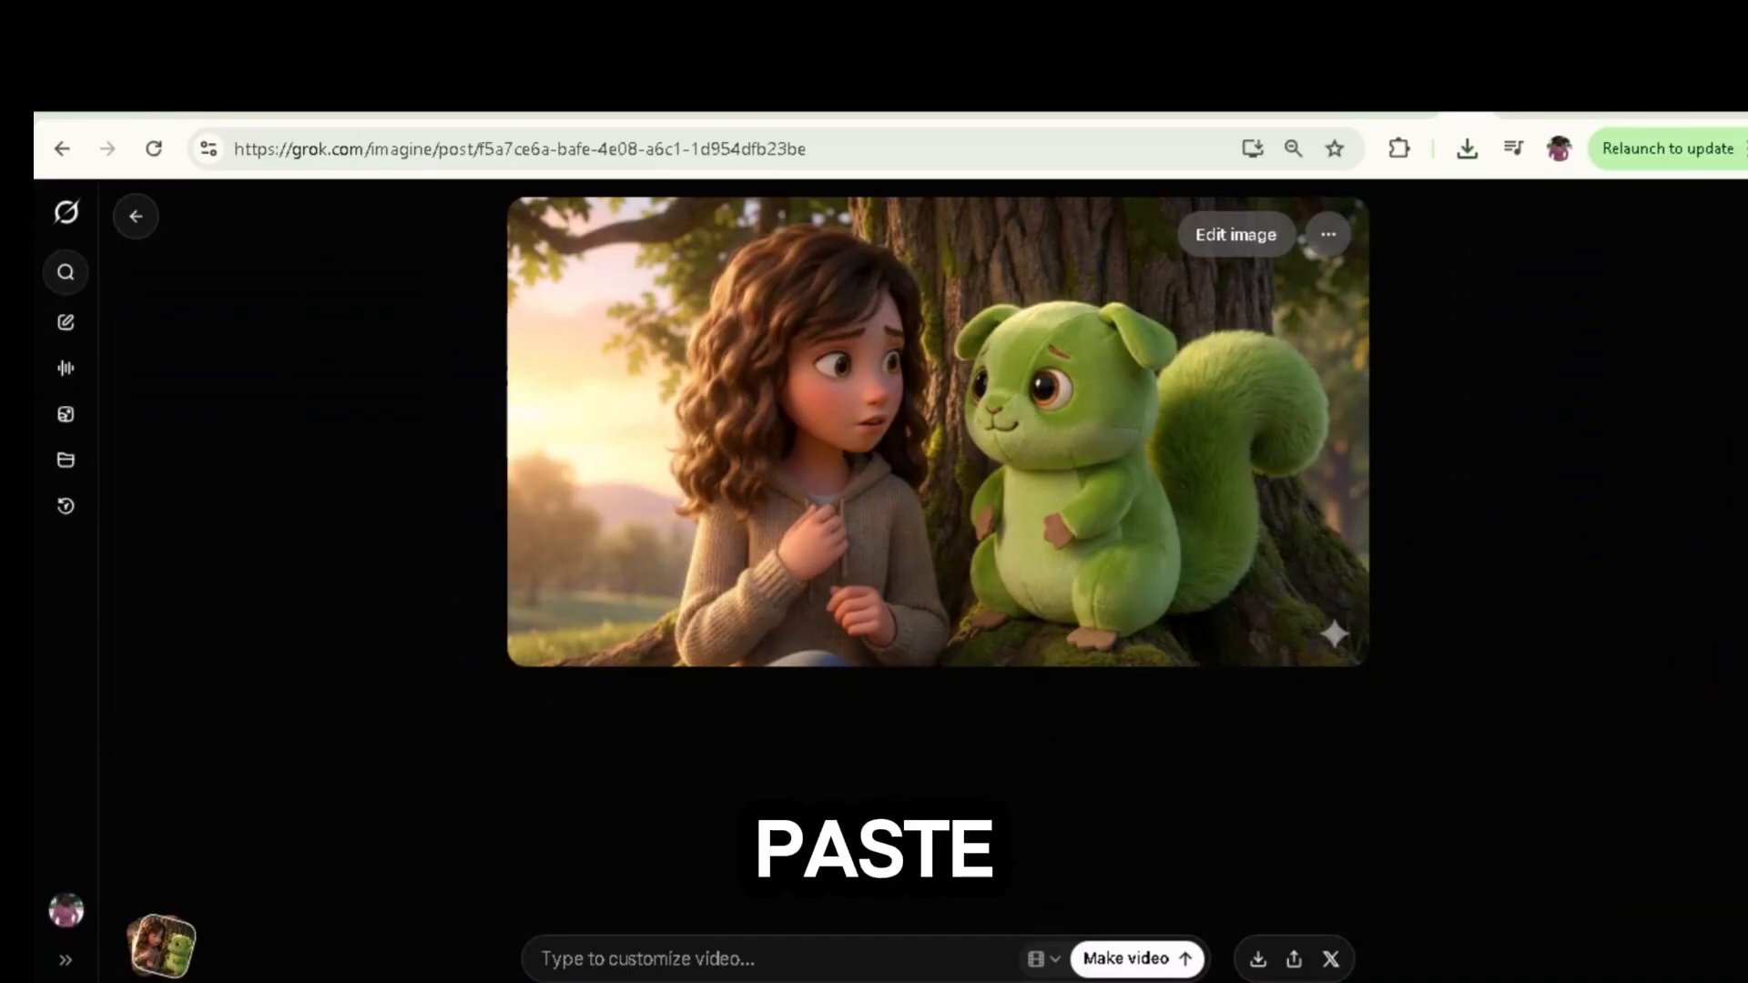
Step: Paste the Scene 2 image-to-video prompt into Grok for the Luna and Moss image and generate the video
right_click(674, 959)
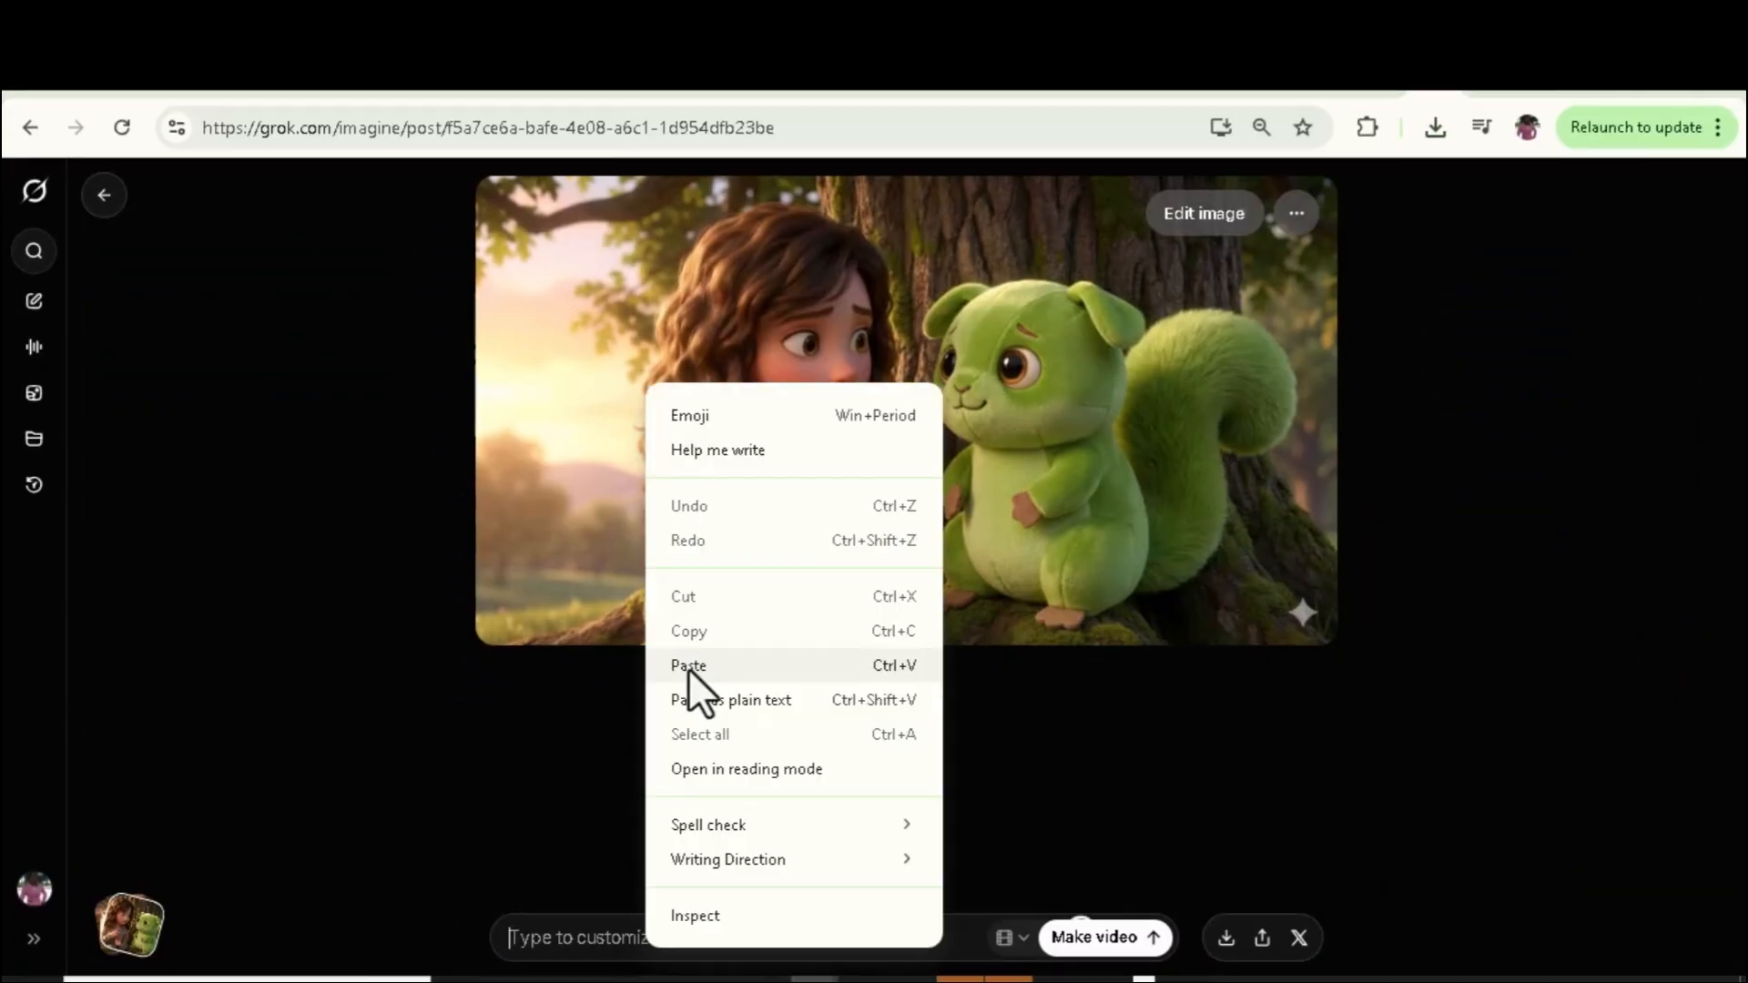
left_click(688, 665)
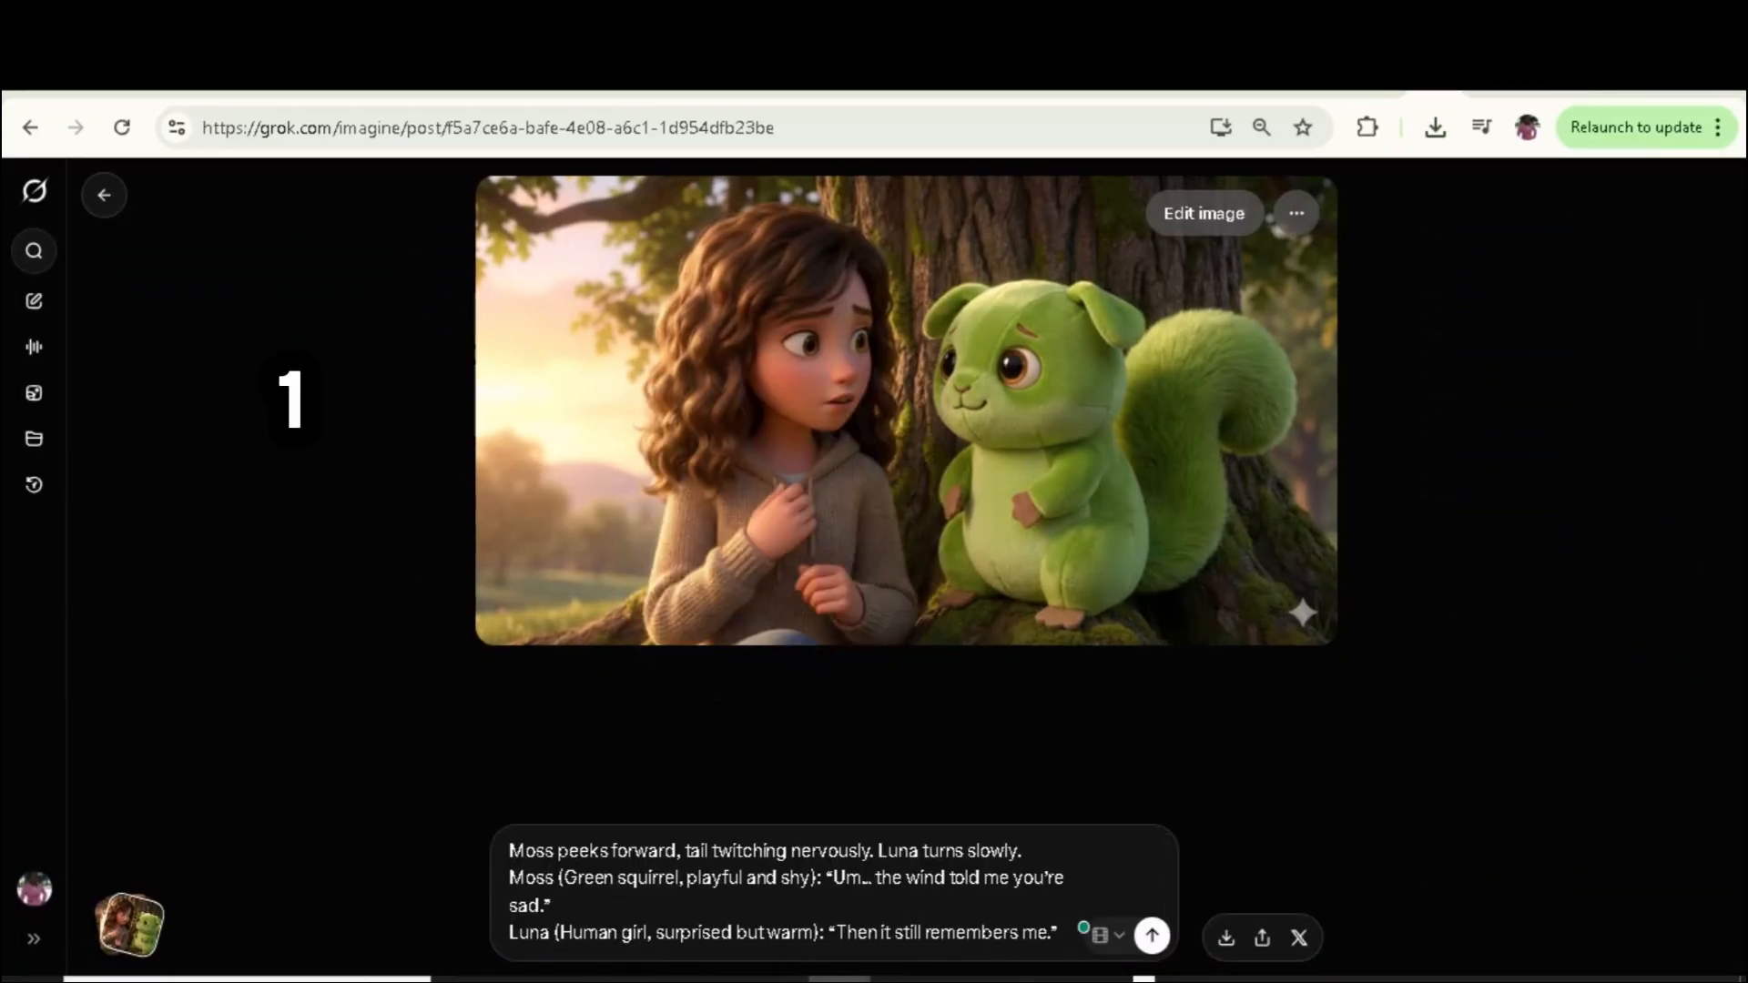
left_click(1152, 935)
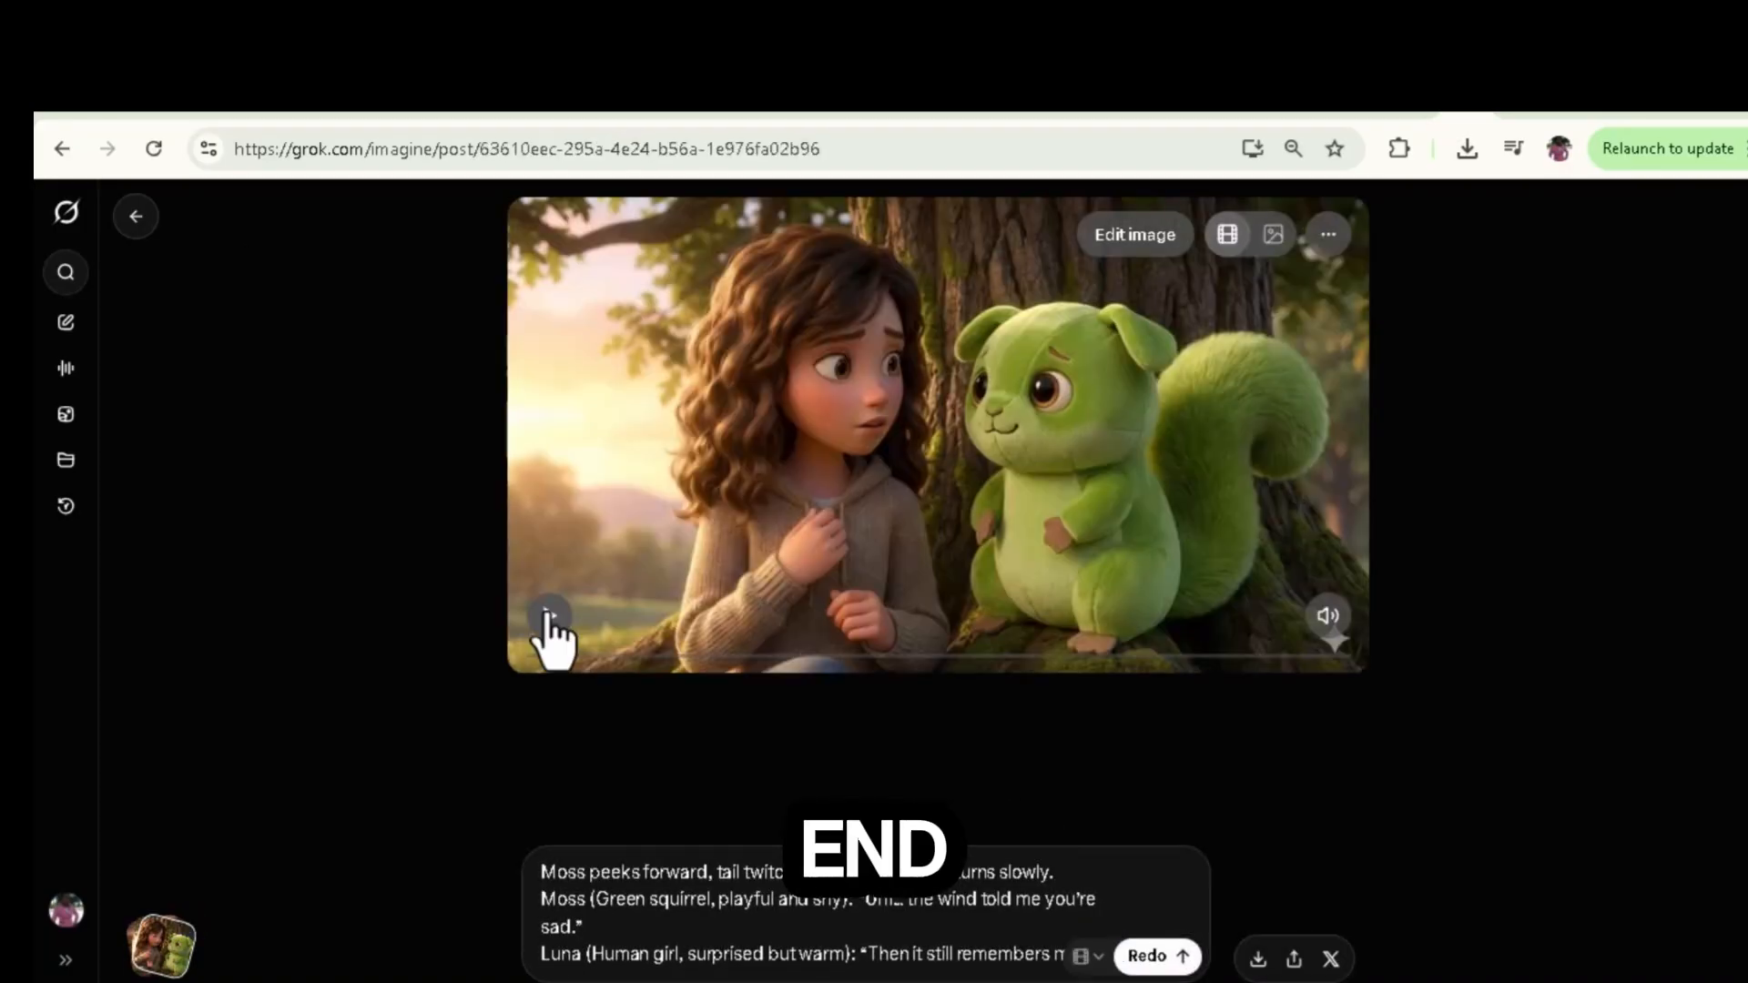
Step: Play the generated Luna and Moss video in Grok to review it
left_click(547, 616)
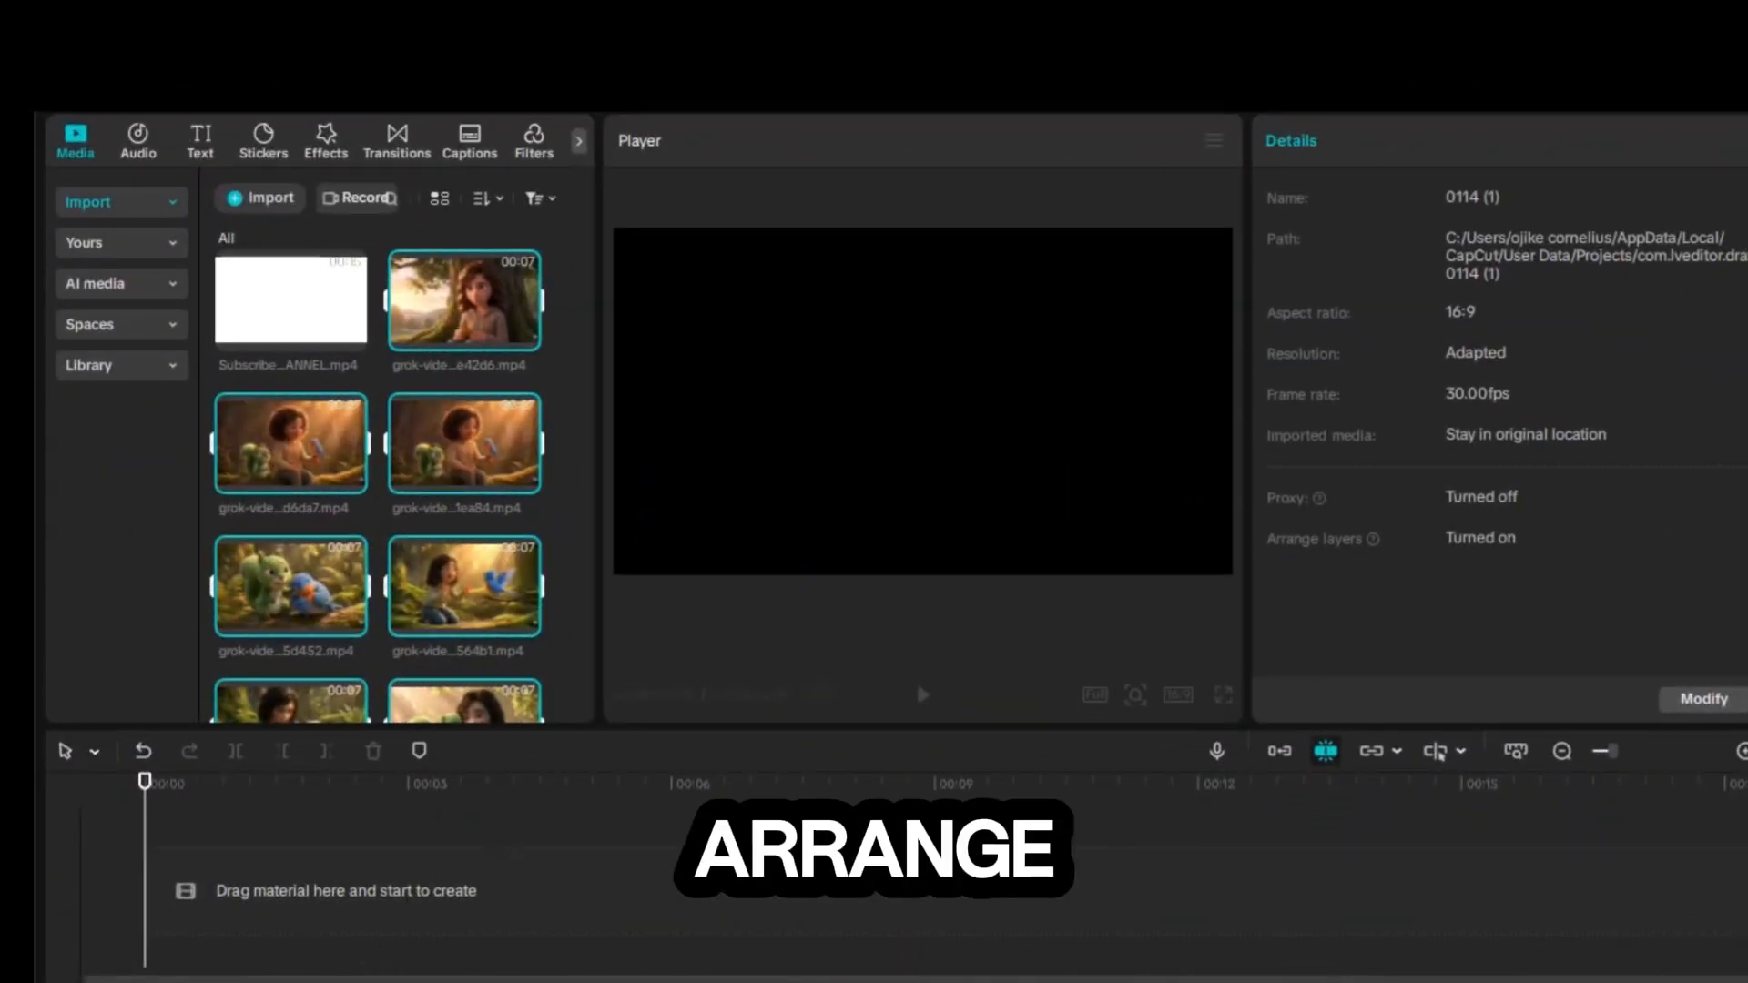
Step: Switch to CapCut and add the imported Grok video clips to the timeline
left_click_drag(465, 300, 281, 906)
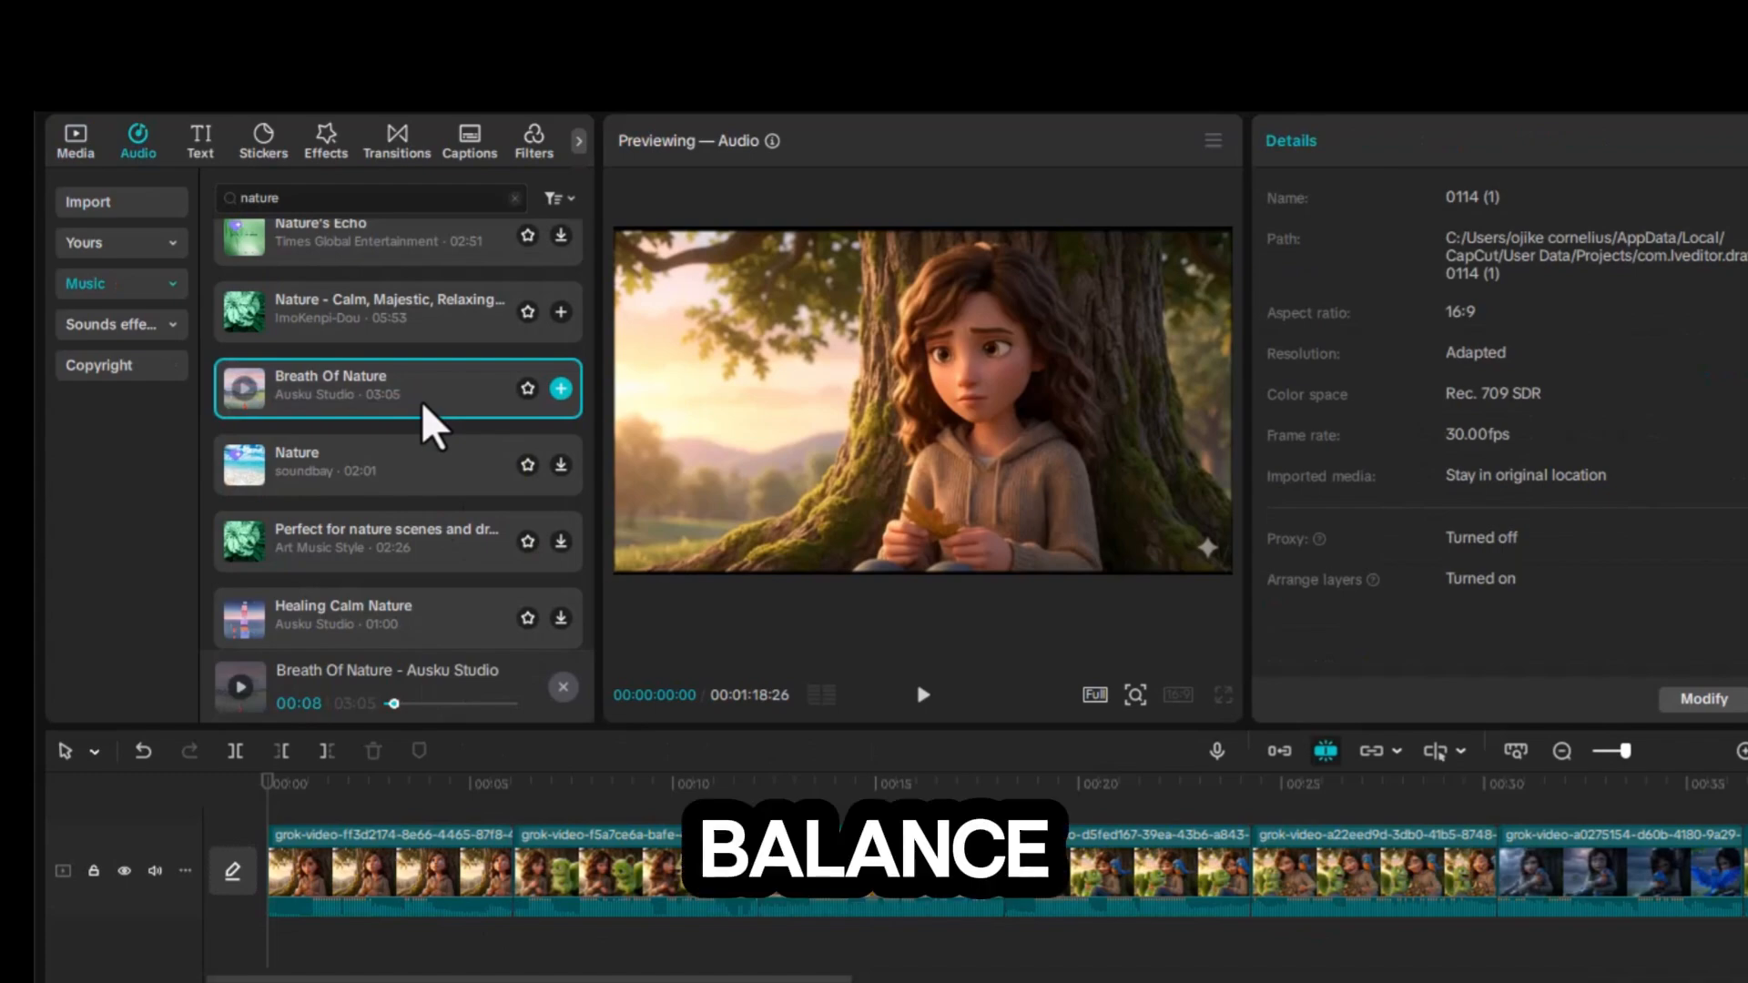
Step: Add the Breath Of Nature music track from the nature search results to the timeline under the clips
left_click_drag(430, 428, 269, 965)
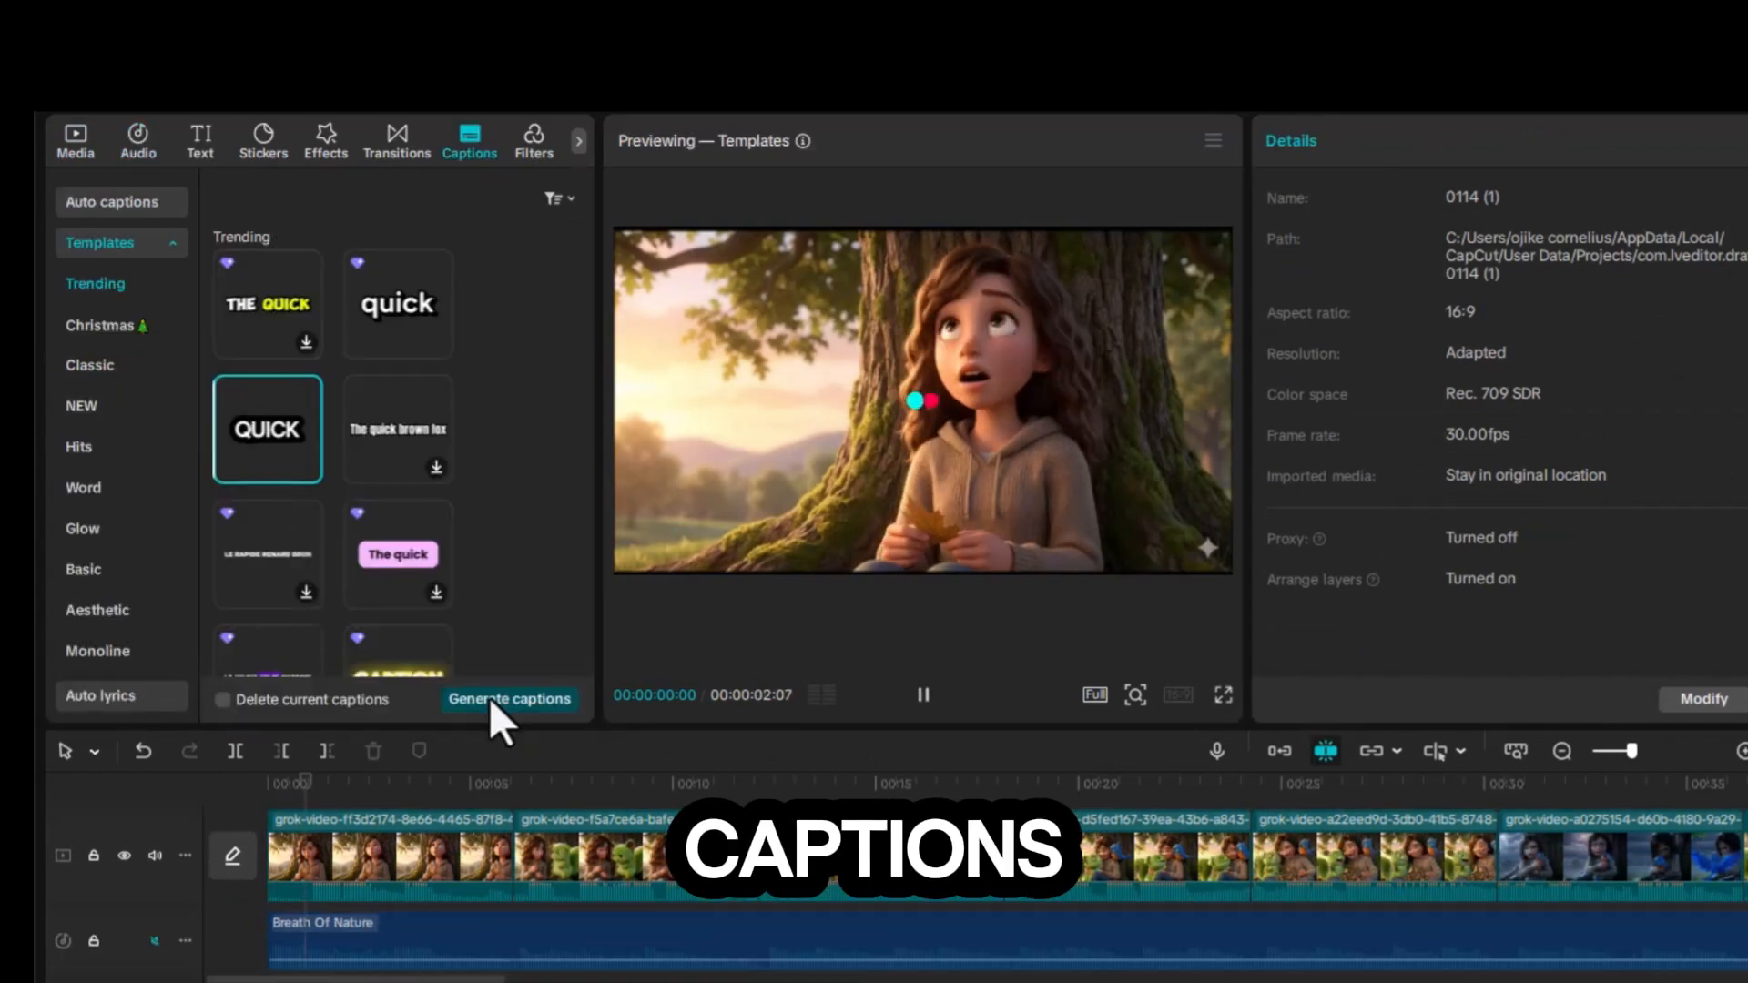
Step: Generate captions for the video using the selected caption template
left_click(489, 698)
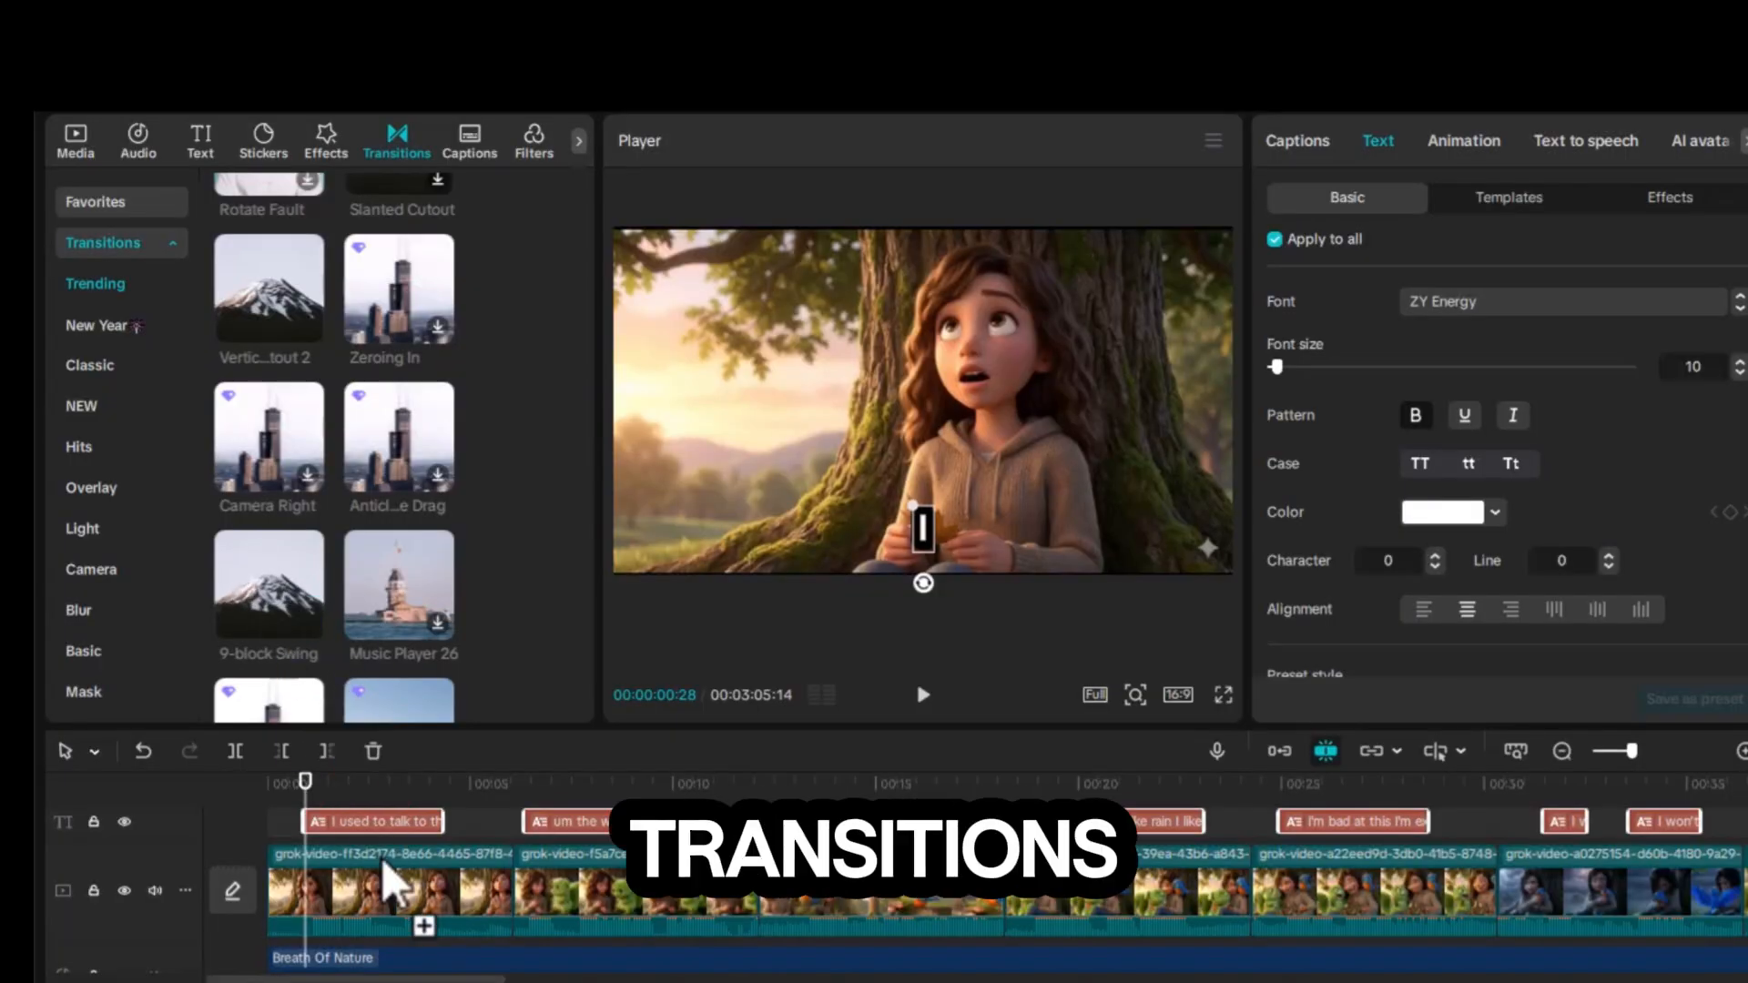
Step: Add the 9-block Swing transition between the video clips on the timeline
left_click_drag(391, 883, 505, 920)
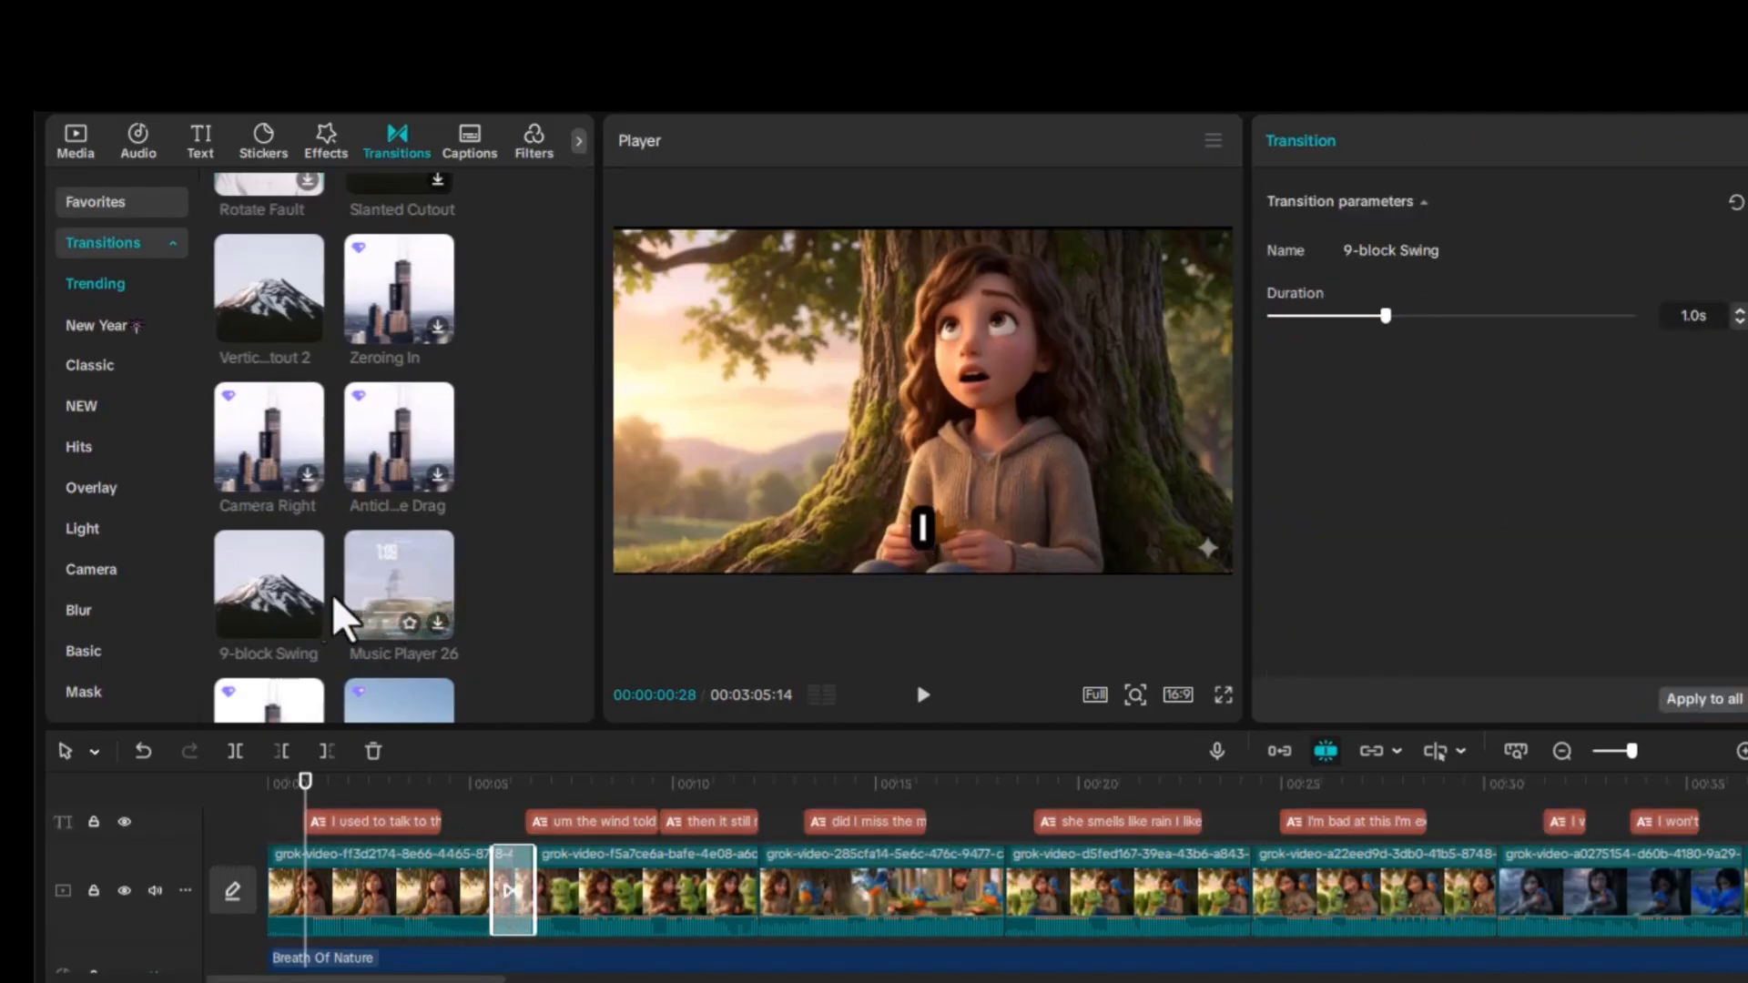
left_click_drag(292, 585, 741, 922)
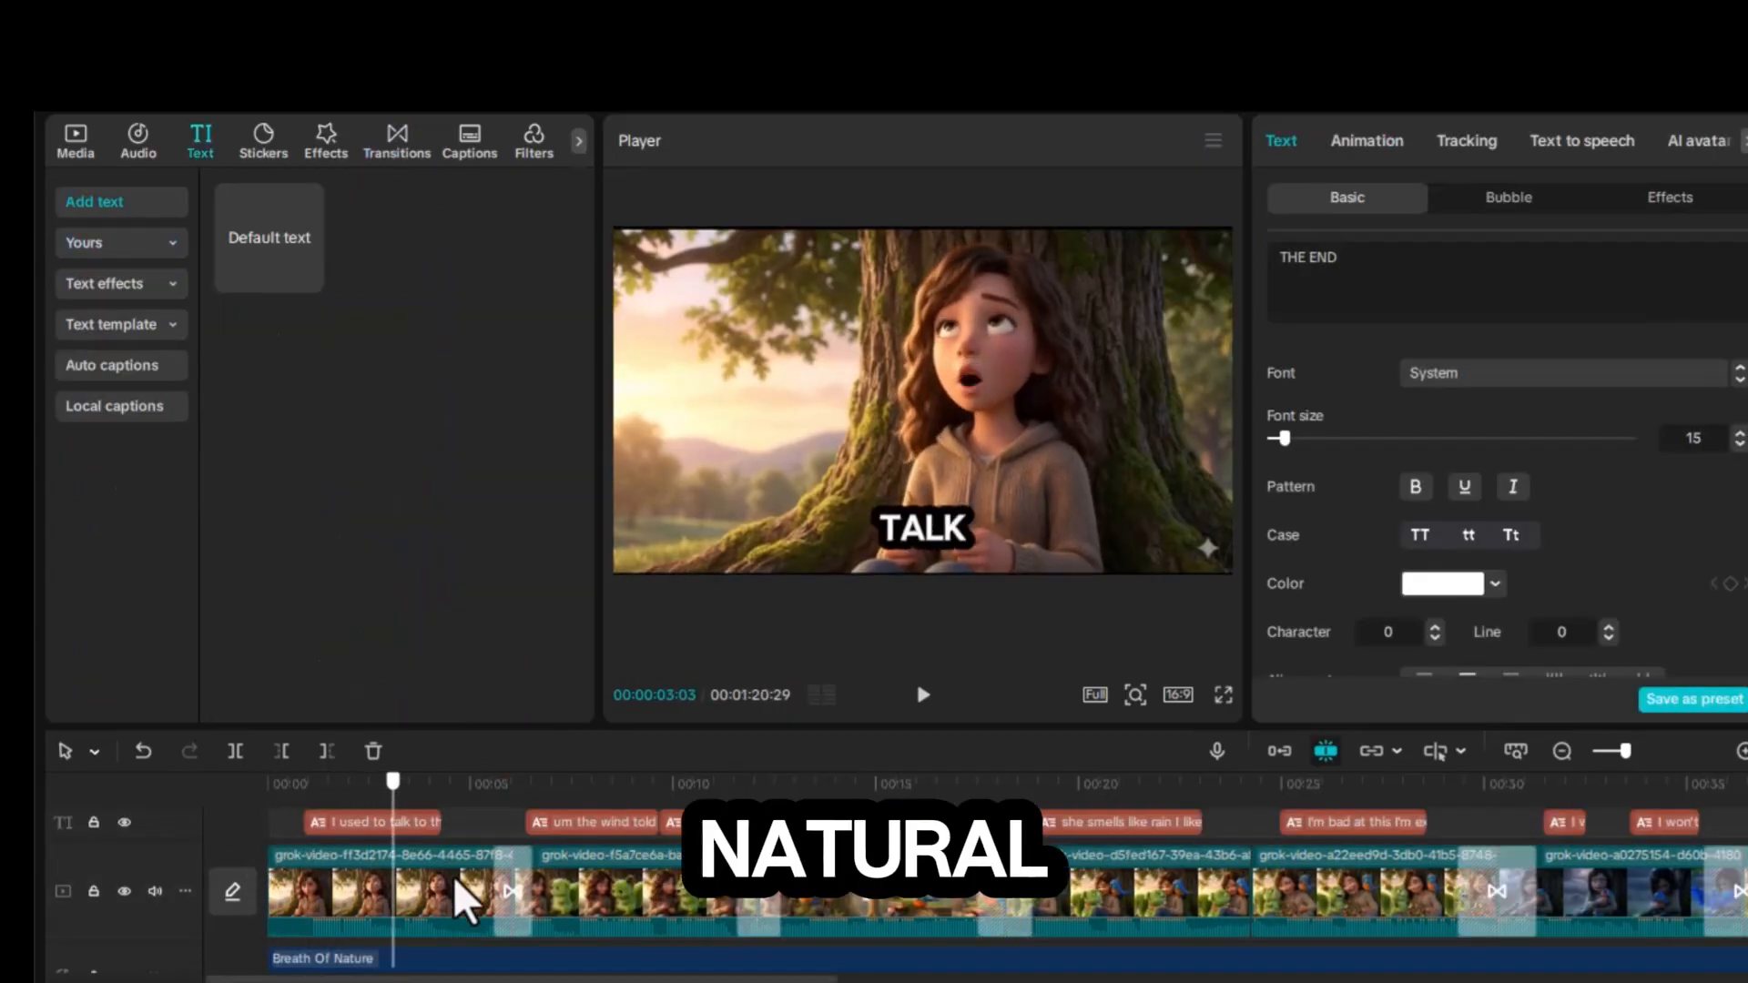
Step: Scrub through the timeline to preview the edited story with transitions and captions
left_click_drag(455, 878, 620, 909)
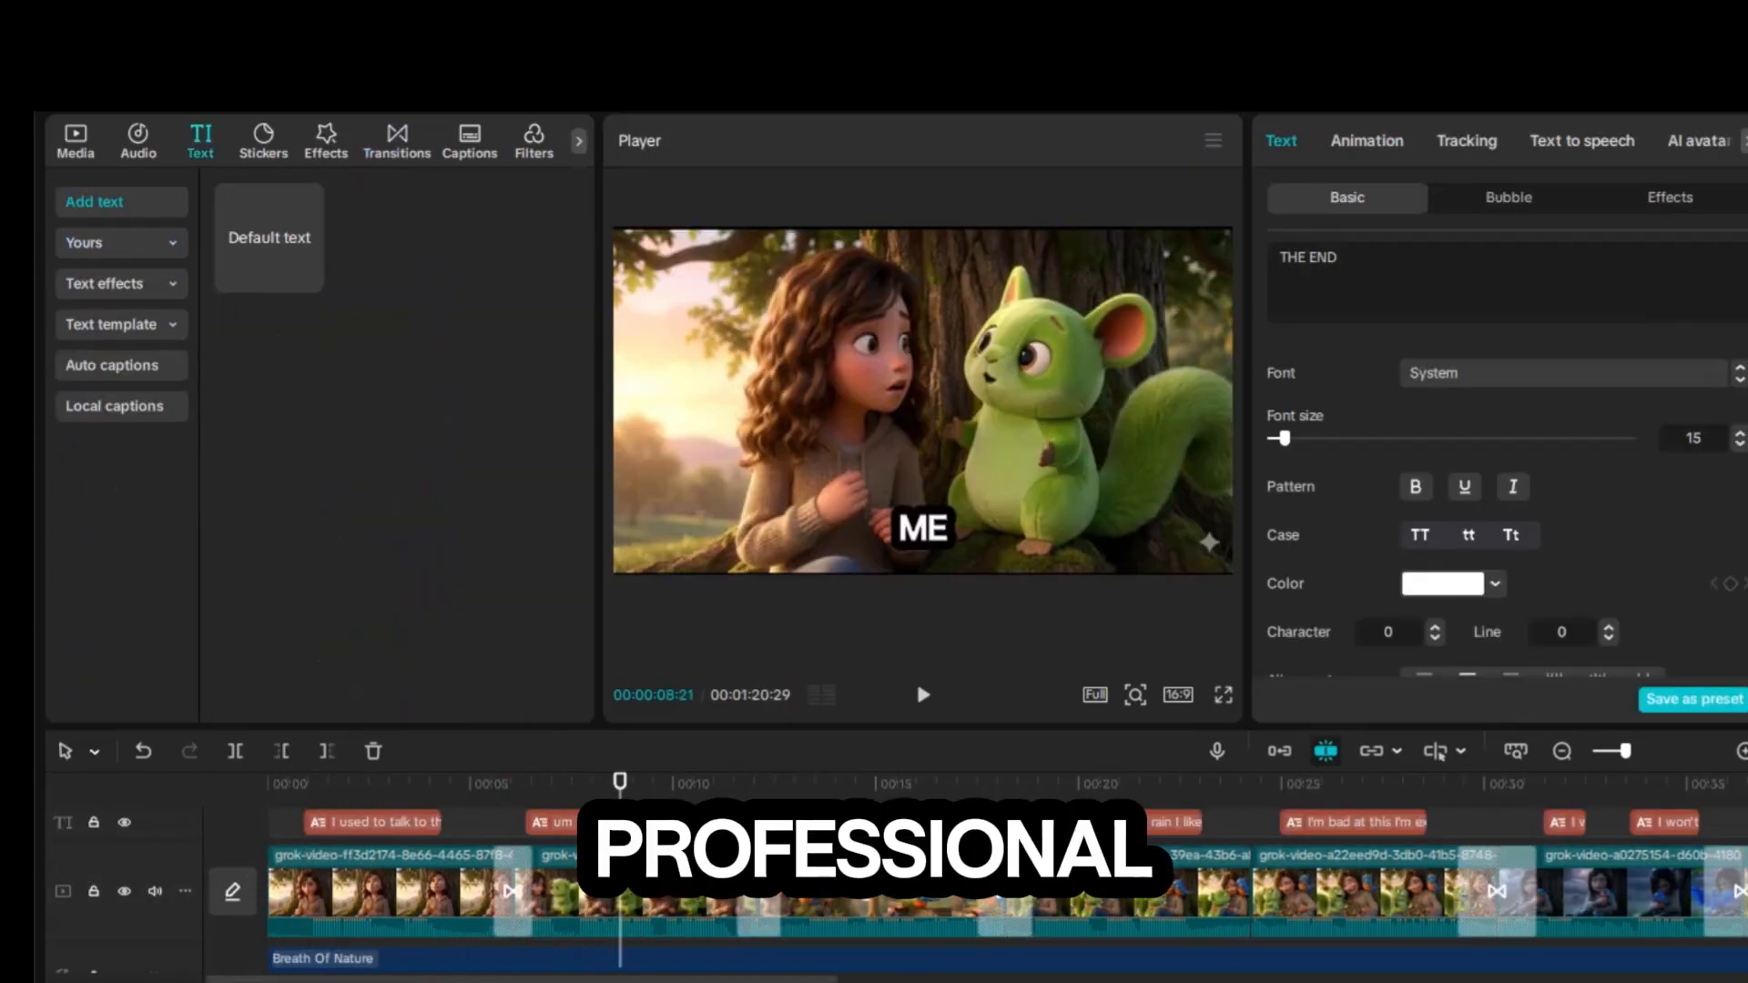